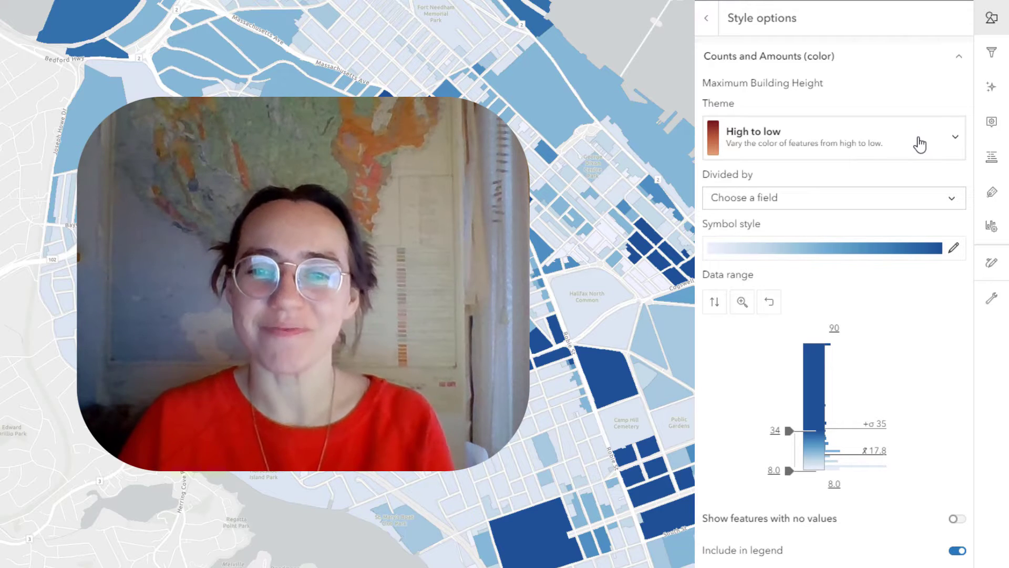
{"action": "left_click", "coordinate": [919, 143]}
{"action": "left_click", "coordinate": [919, 142]}
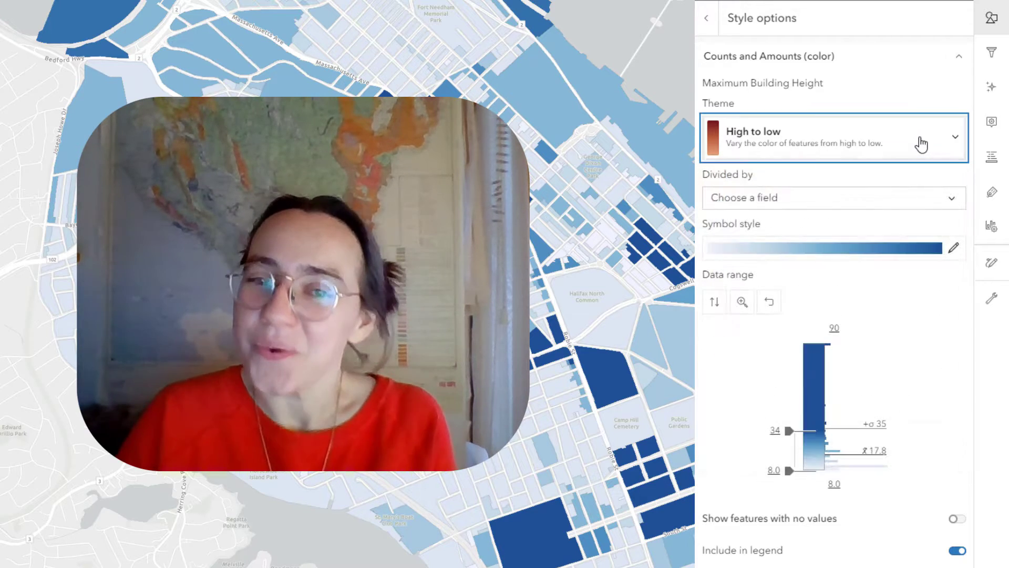
{"action": "left_click", "coordinate": [744, 305]}
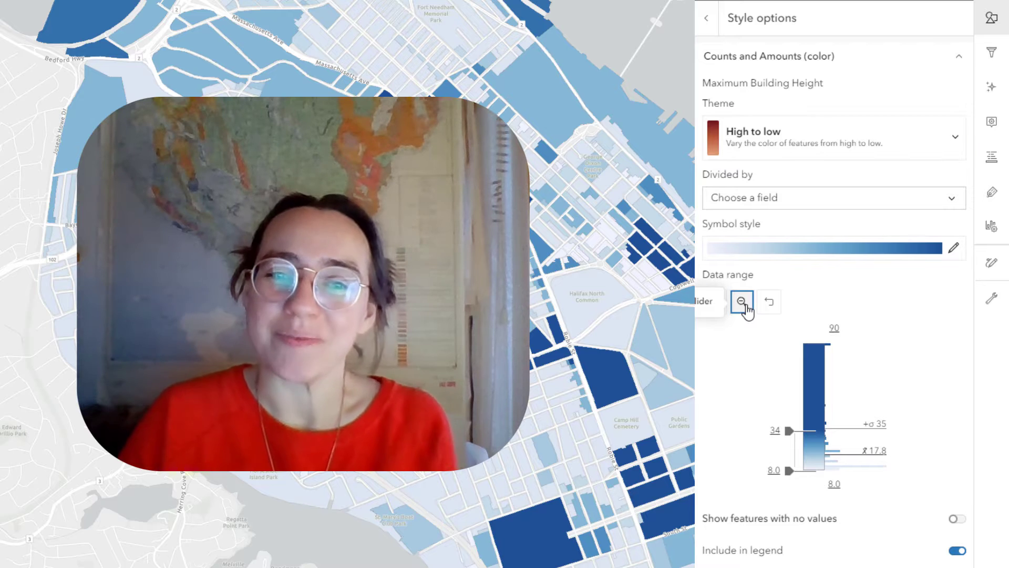
{"action": "left_click", "coordinate": [746, 307]}
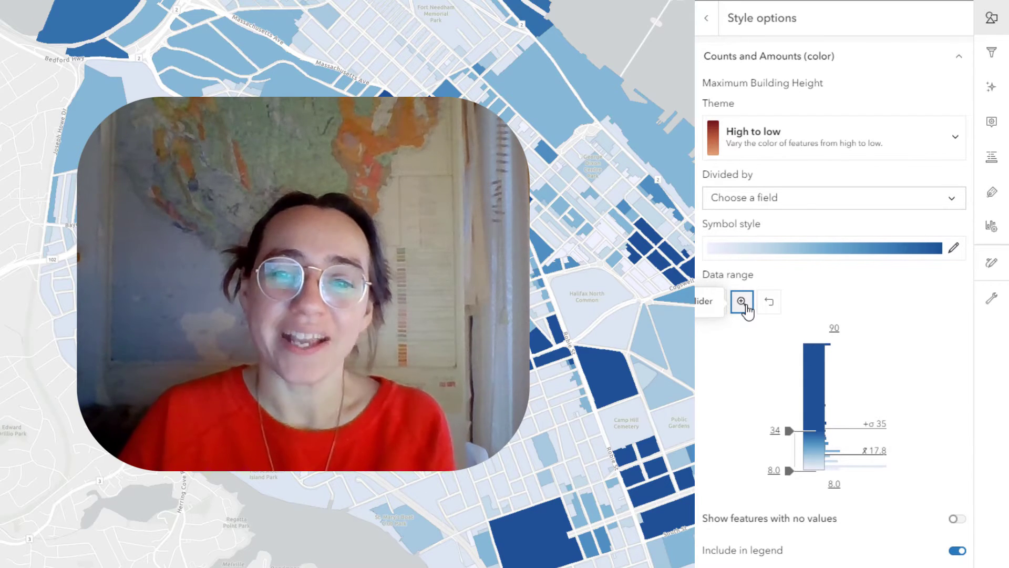
{"action": "left_click_drag", "start_coordinate": [788, 429], "coordinate": [770, 446]}
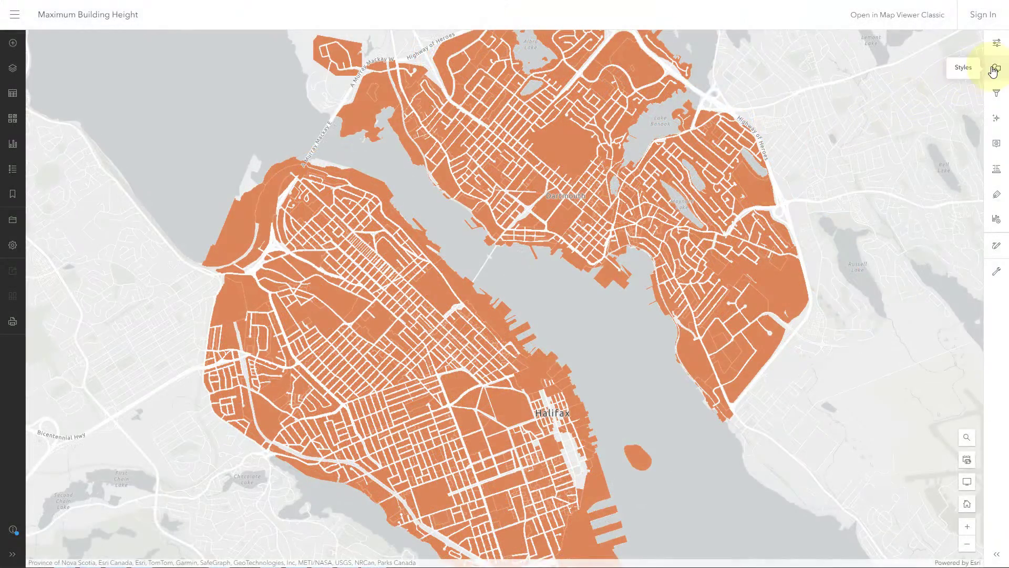
Style the layer by the Maximum Building Height field using Counts and Amounts (color), and raise the data range's upper limit to 90.
{"action": "left_click", "coordinate": [995, 68]}
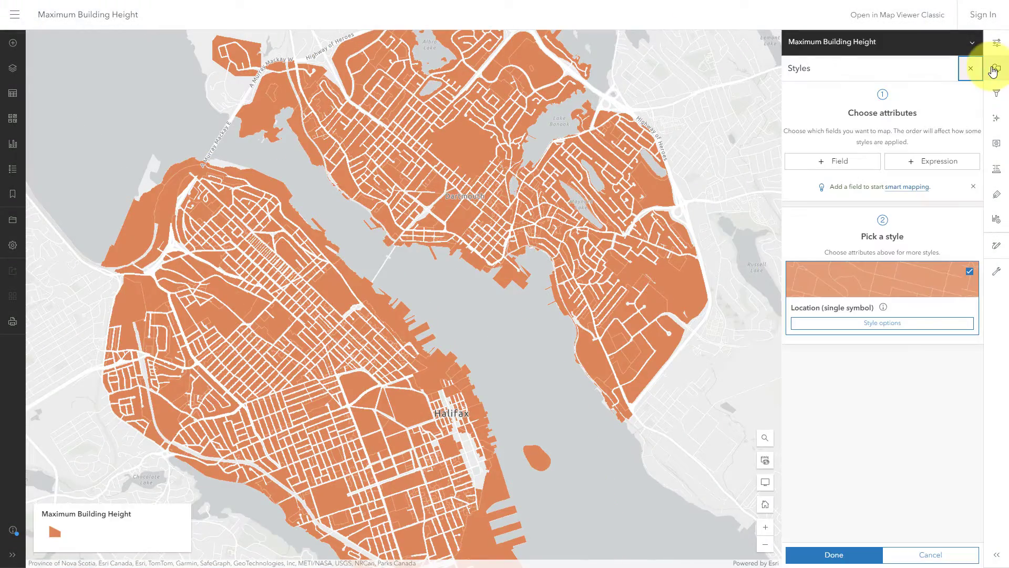
{"action": "left_click", "coordinate": [857, 163]}
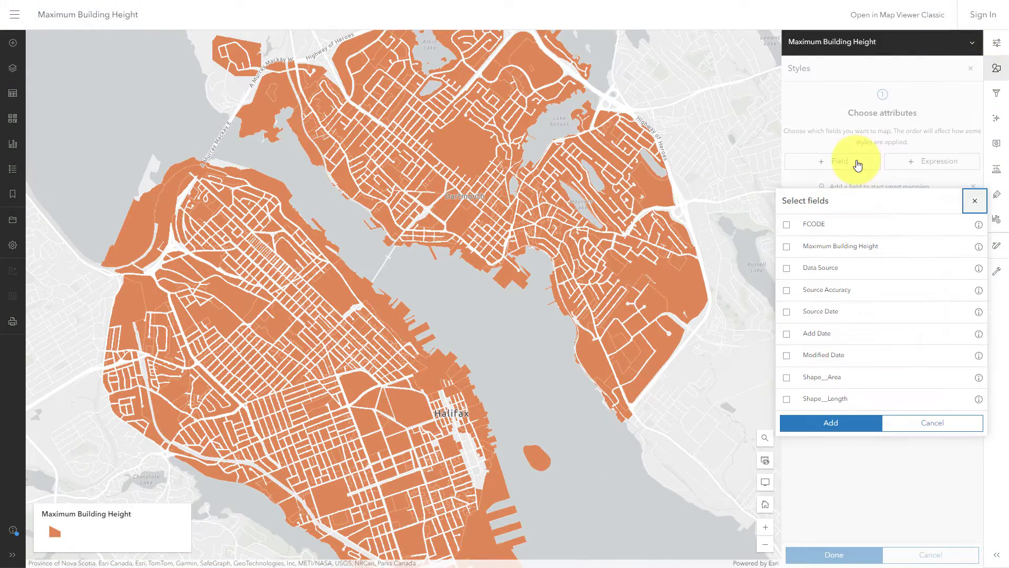
{"action": "left_click", "coordinate": [787, 247]}
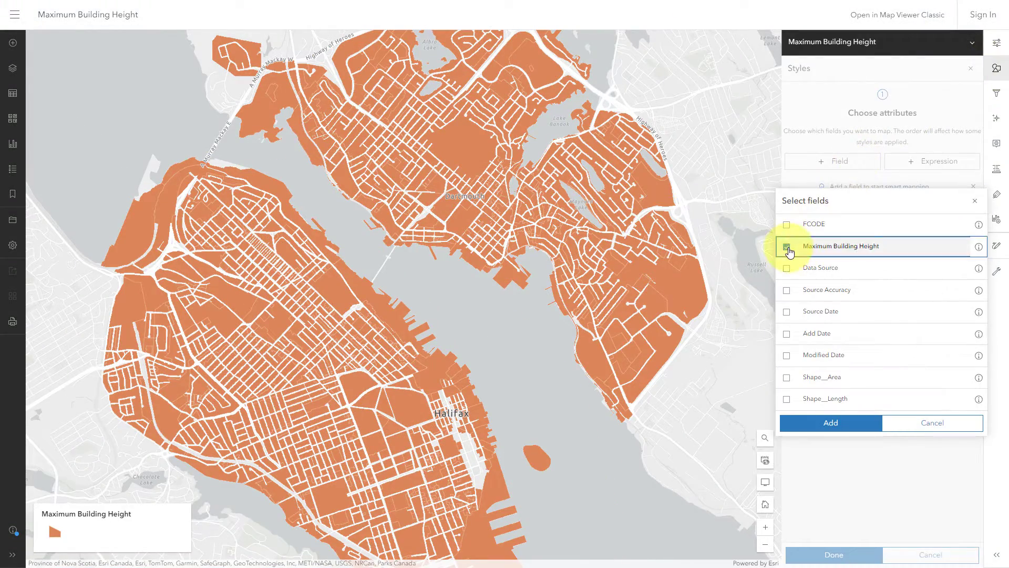
{"action": "left_click", "coordinate": [842, 424]}
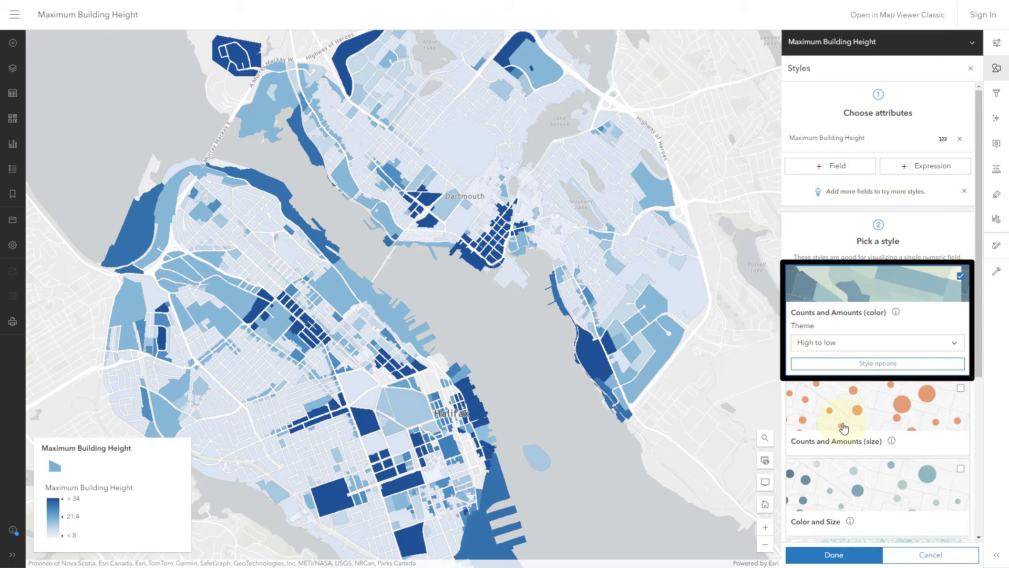
{"action": "left_click", "coordinate": [852, 364]}
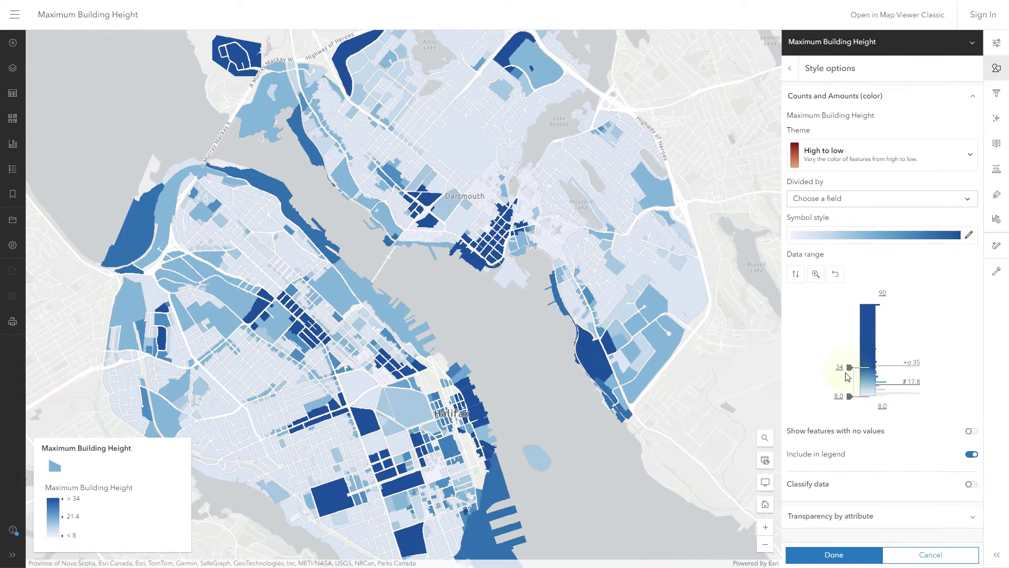
{"action": "left_click_drag", "start_coordinate": [849, 367], "coordinate": [853, 293]}
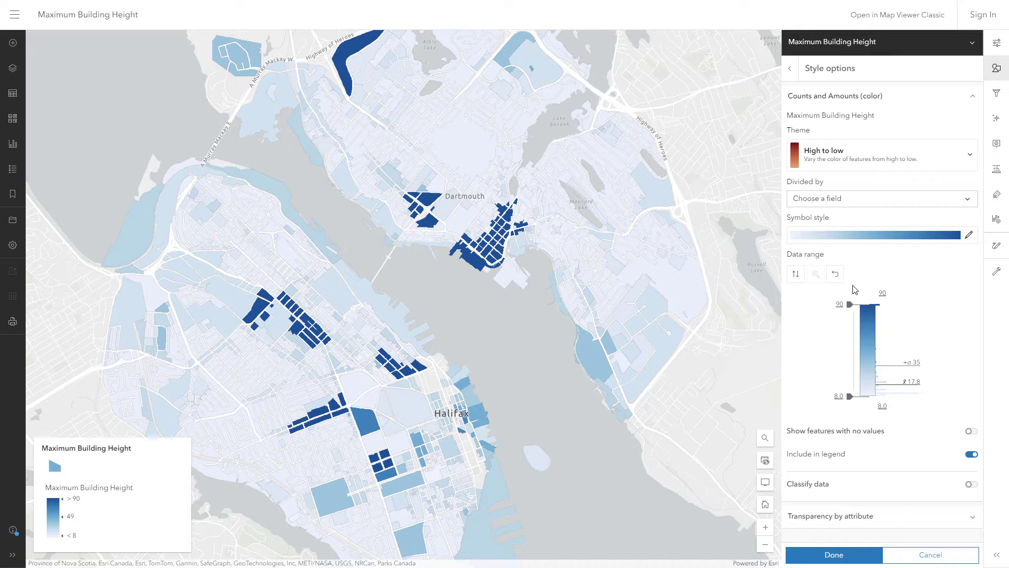
Change the symbol colors to the yellow-pink-purple ramp, flipped so the tallest heights are dark purple.
{"action": "left_click", "coordinate": [854, 237]}
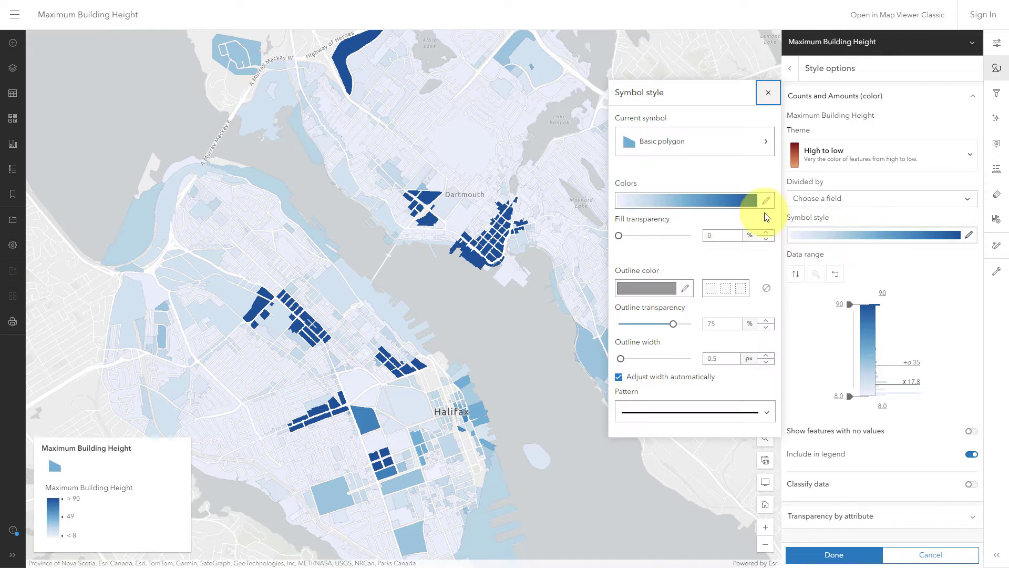
{"action": "left_click", "coordinate": [742, 203]}
{"action": "left_click_drag", "start_coordinate": [774, 235], "coordinate": [777, 255]}
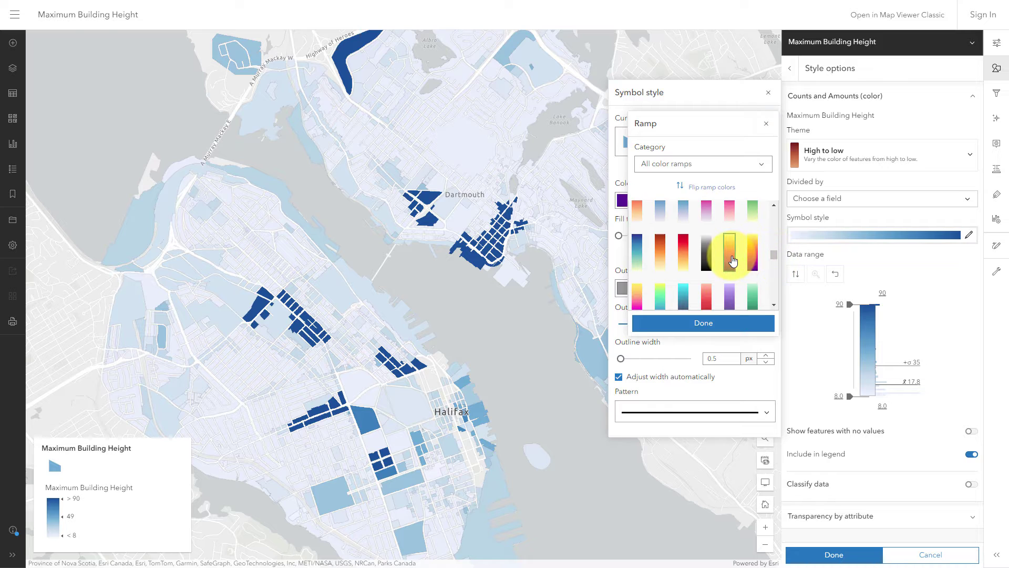
{"action": "left_click", "coordinate": [732, 261]}
{"action": "left_click", "coordinate": [721, 188]}
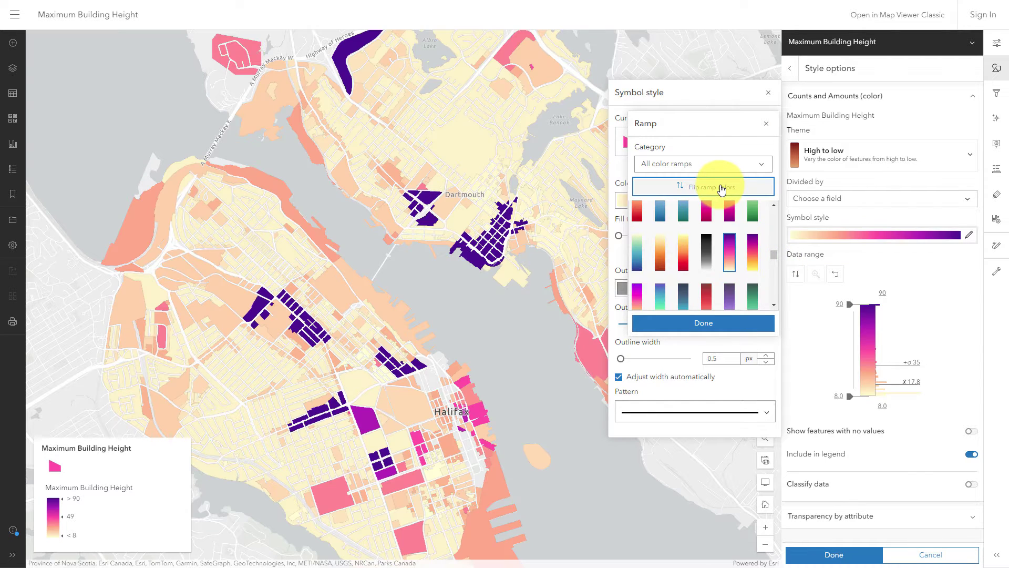
{"action": "left_click", "coordinate": [766, 123]}
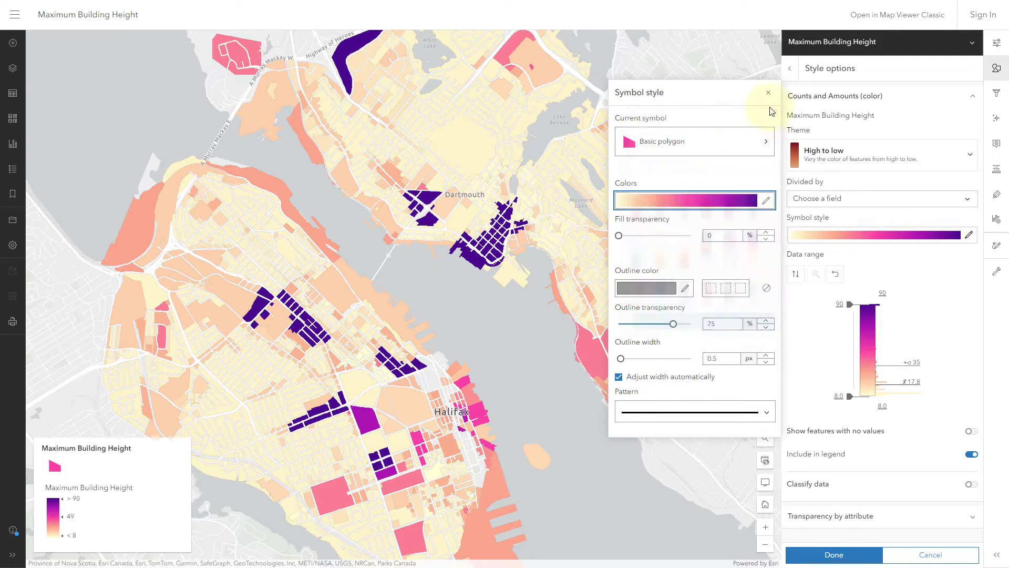
{"action": "left_click", "coordinate": [768, 92]}
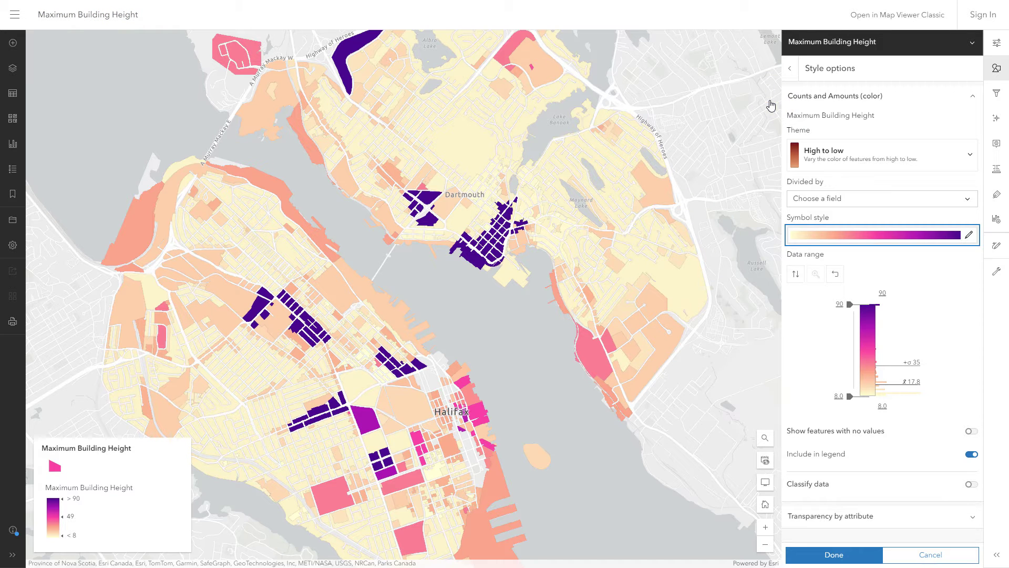
{"action": "left_click", "coordinate": [861, 180]}
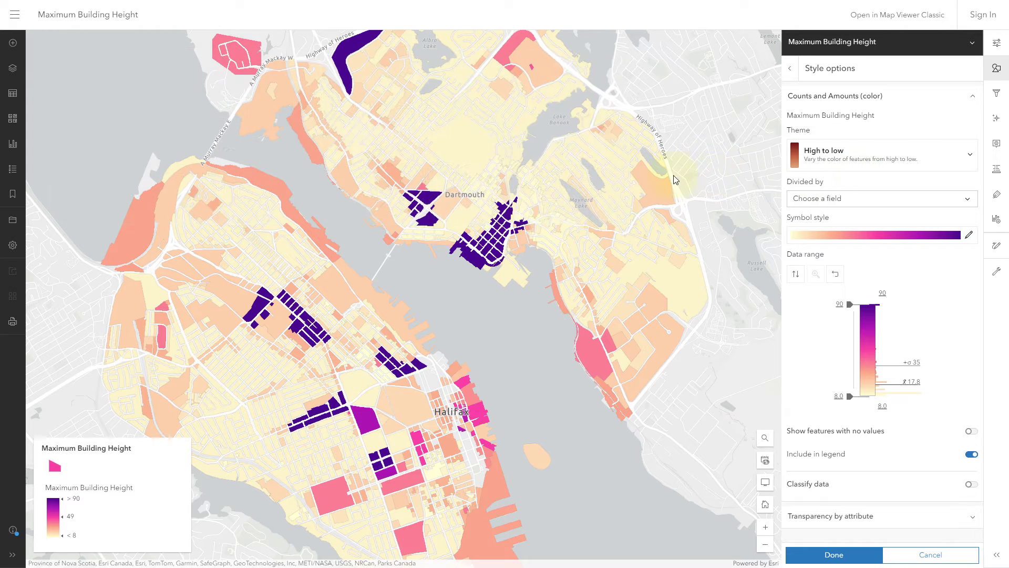
Check the maximum allowed building height of a pale yellow area and a dark purple area around Dartmouth.
{"action": "left_click", "coordinate": [475, 154]}
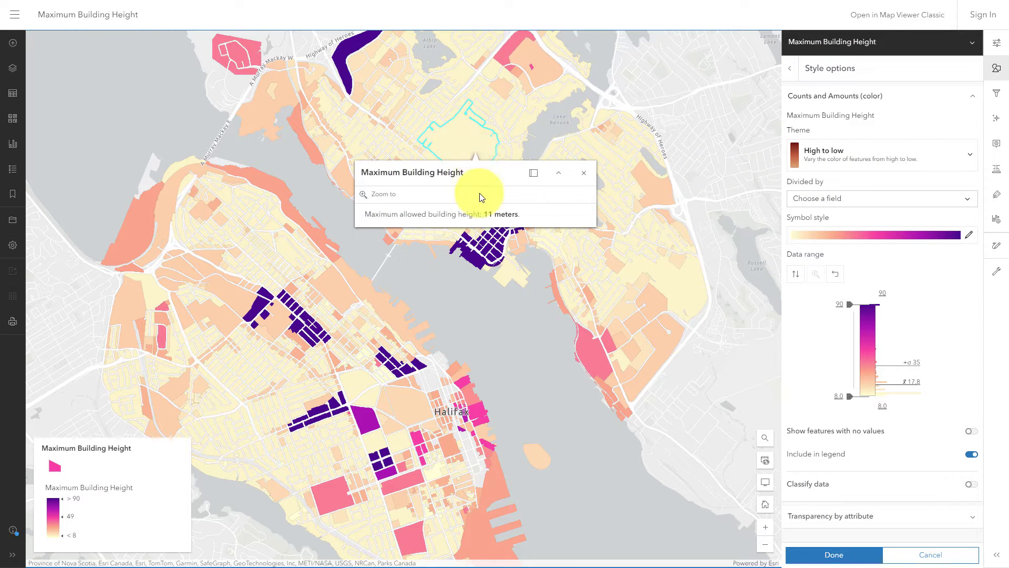
{"action": "left_click", "coordinate": [490, 254]}
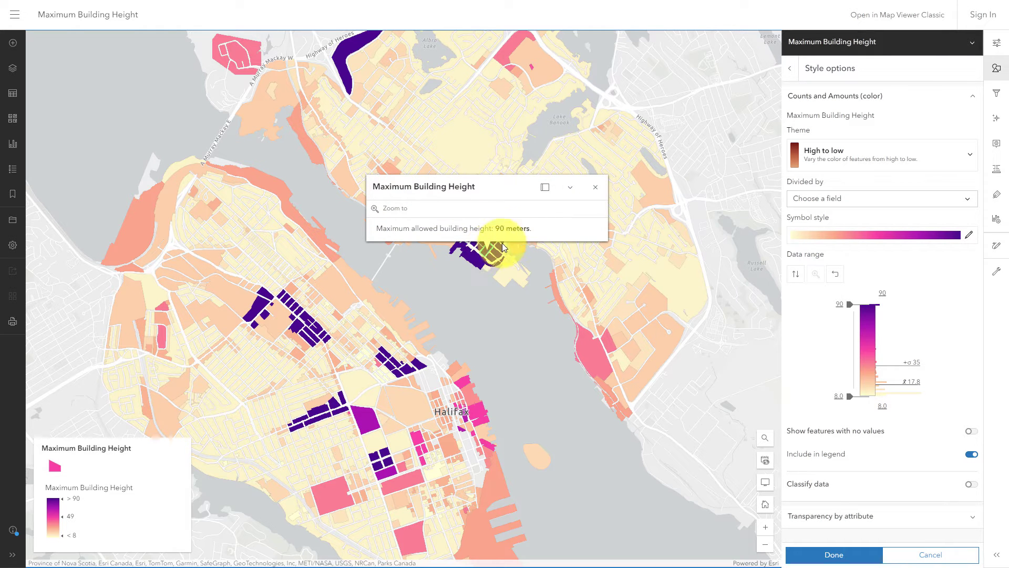
{"action": "left_click", "coordinate": [595, 188]}
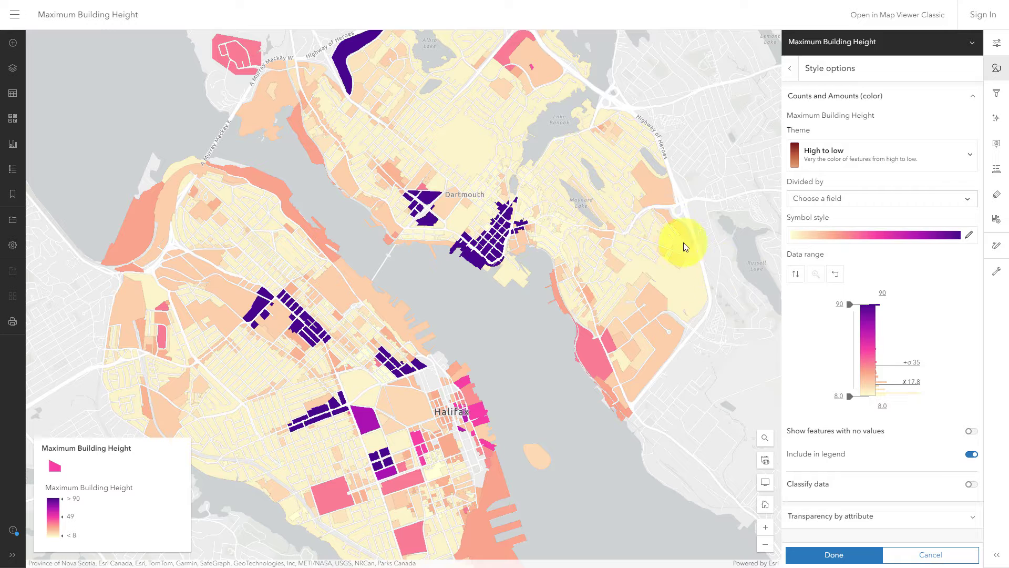
Classify the building height data by natural breaks into 5 classes.
{"action": "left_click", "coordinate": [971, 484]}
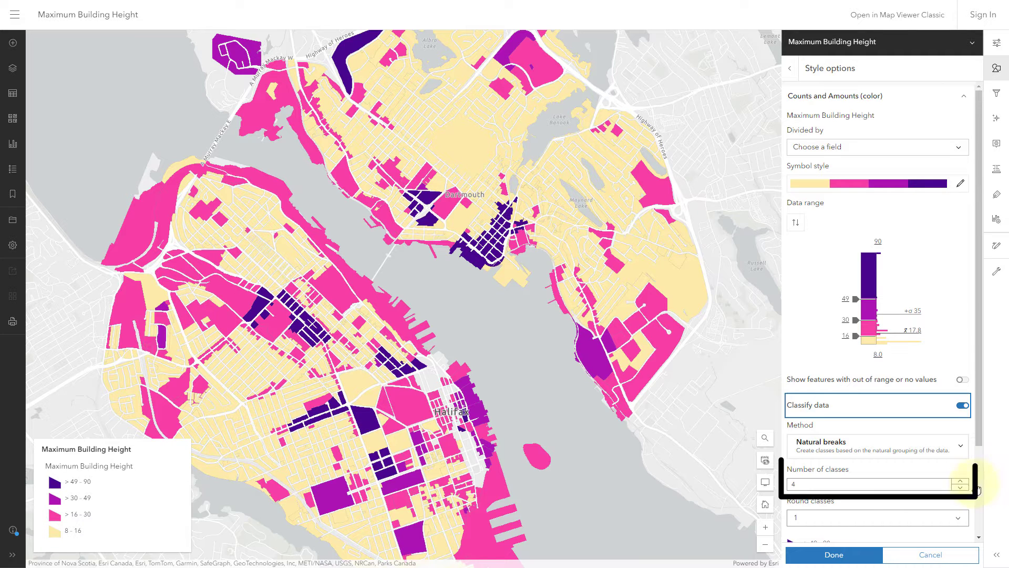
{"action": "left_click", "coordinate": [960, 481]}
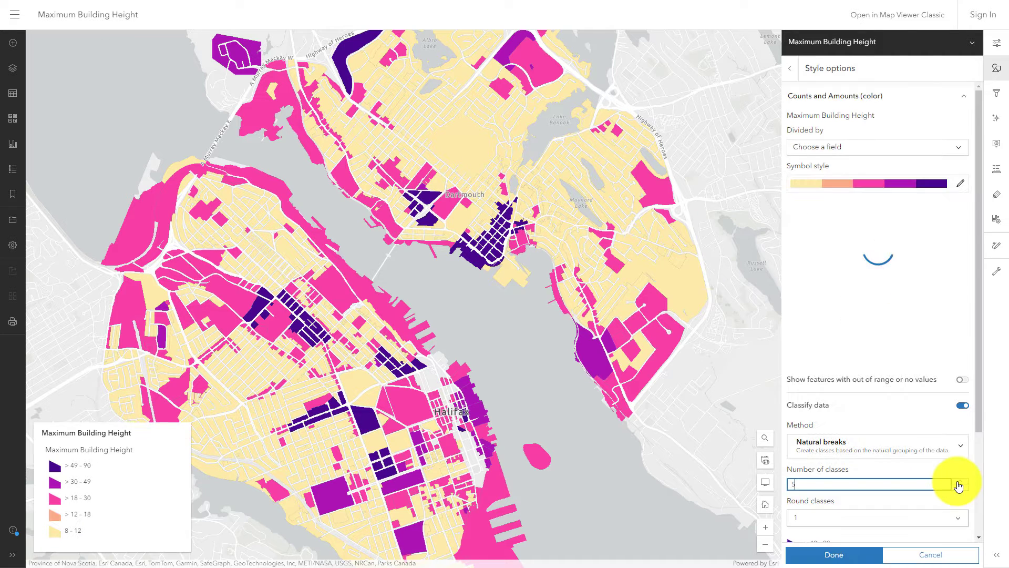
{"action": "left_click", "coordinate": [960, 482]}
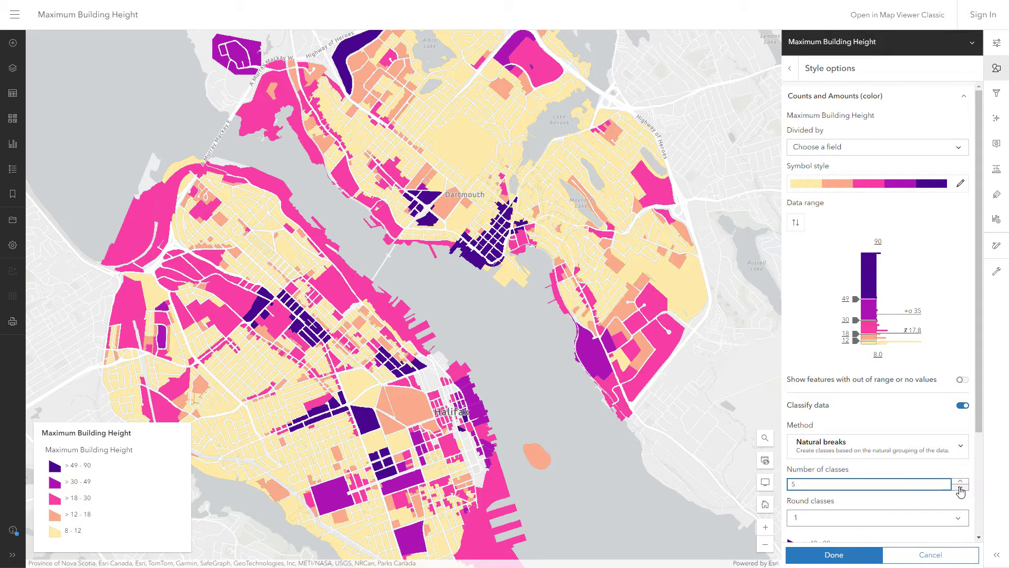
{"action": "left_click", "coordinate": [961, 490]}
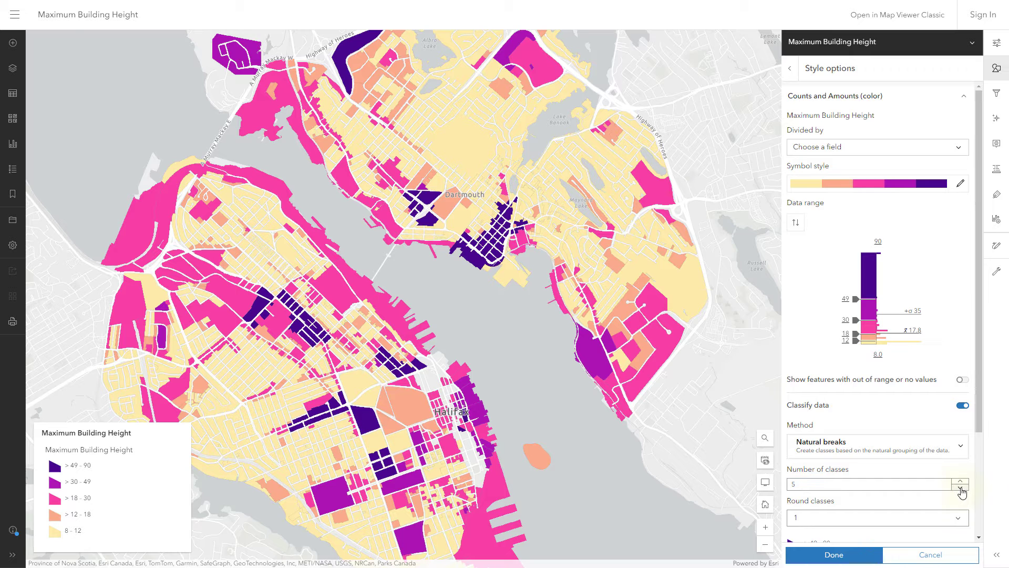
Turn off data classification and switch the style's theme to Above.
{"action": "left_click", "coordinate": [963, 405]}
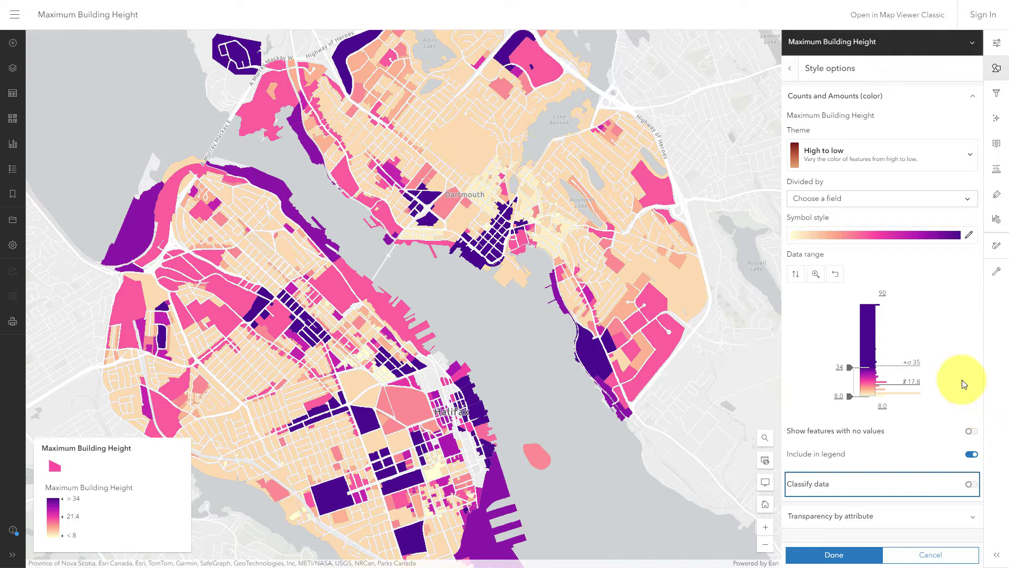
{"action": "left_click", "coordinate": [969, 171]}
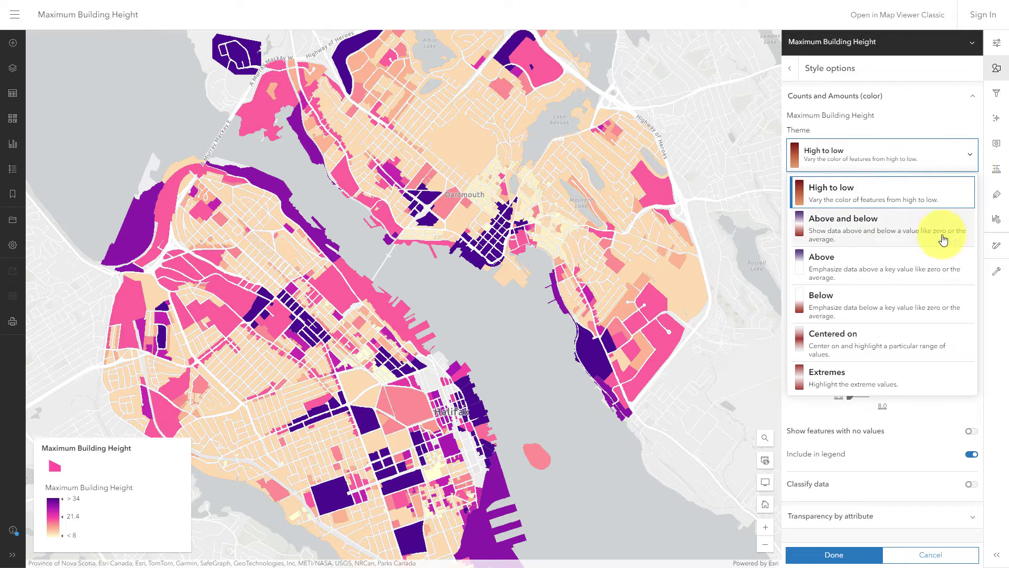
{"action": "left_click", "coordinate": [939, 272]}
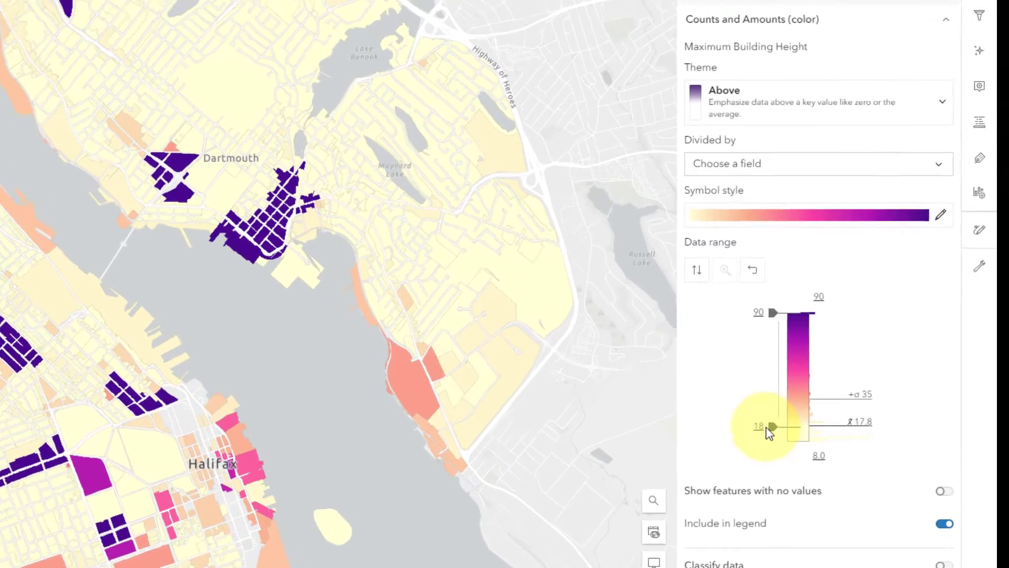
Set the lower limit of the data range to 35 so only taller heights are emphasized.
{"action": "left_click", "coordinate": [758, 426]}
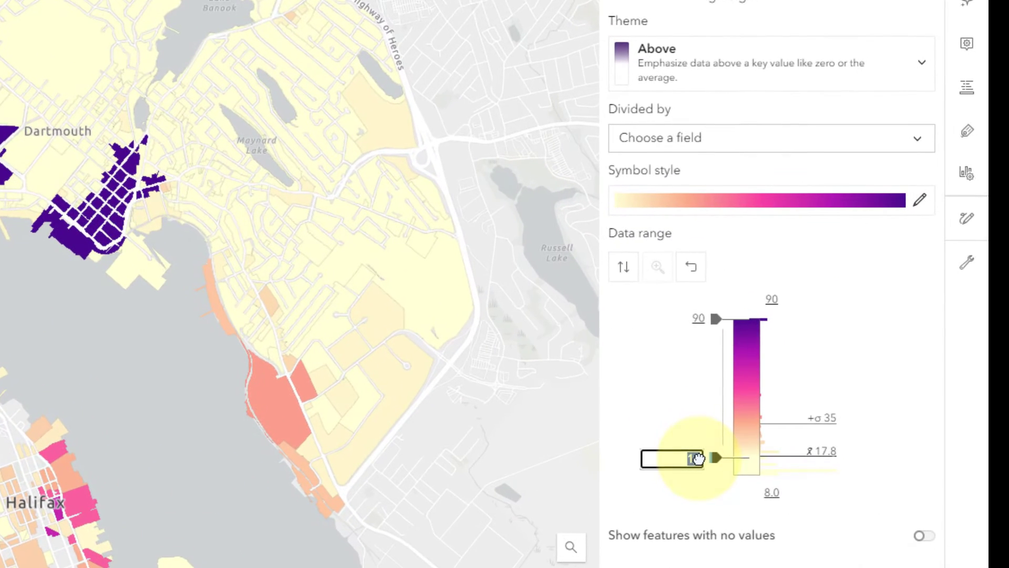
{"action": "type", "text": "35"}
{"action": "key", "text": "Return"}
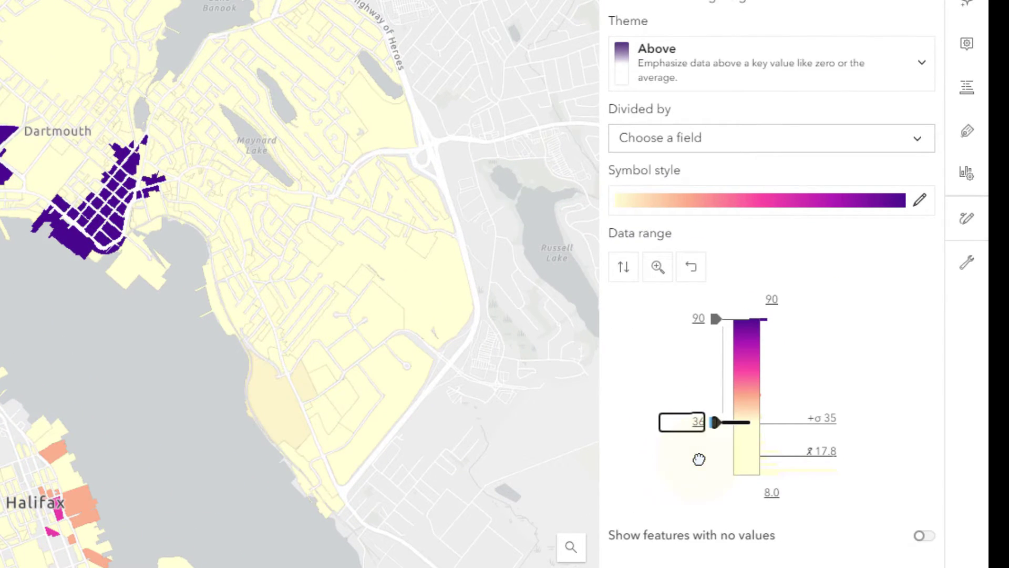
{"action": "left_click", "coordinate": [703, 425]}
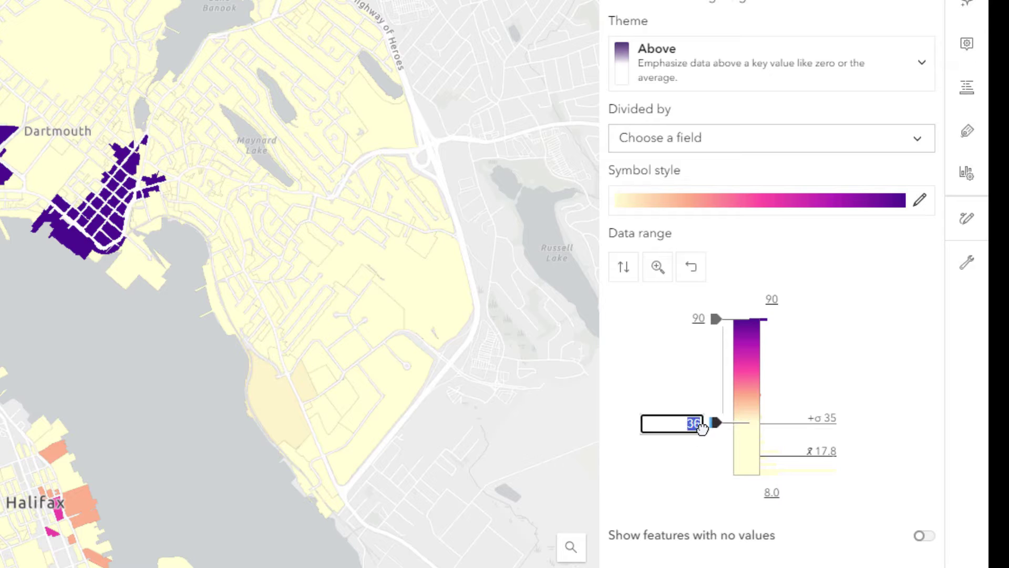
{"action": "type", "text": "35"}
{"action": "key", "text": "Return"}
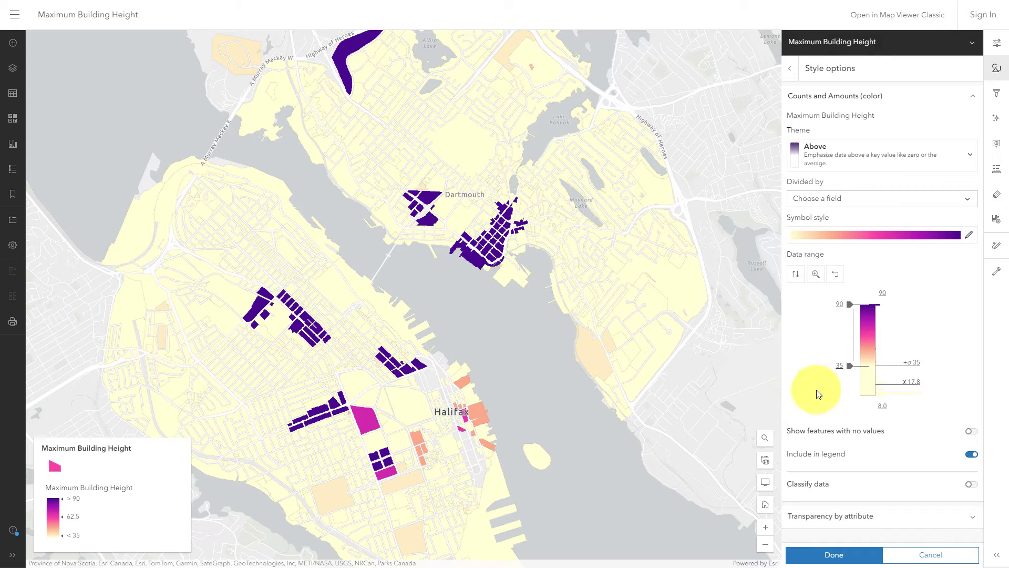
Classify the building height data into 2 classes and set the break between them to 35.
{"action": "left_click", "coordinate": [971, 486]}
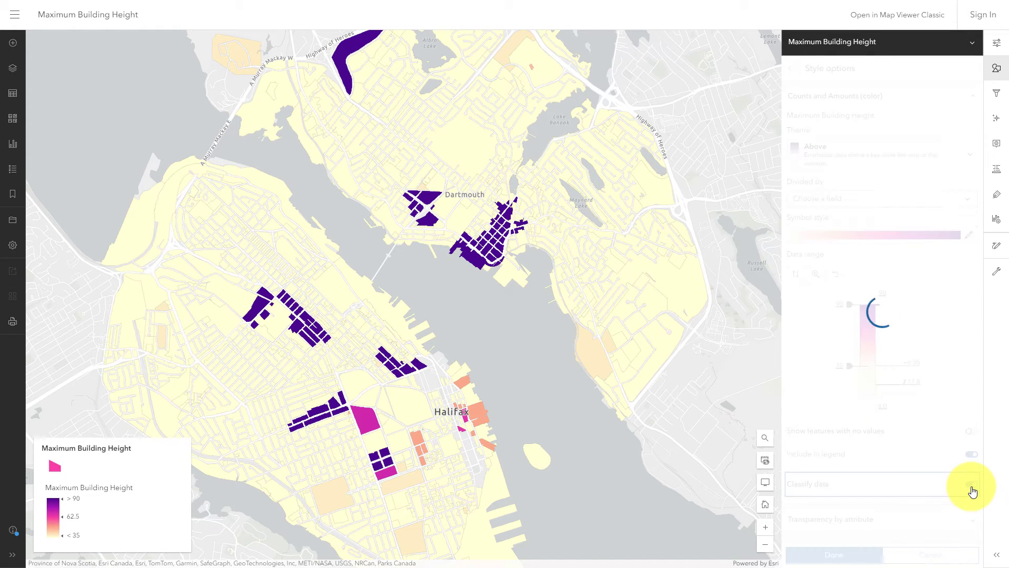
{"action": "left_click", "coordinate": [961, 488]}
{"action": "left_click", "coordinate": [961, 488]}
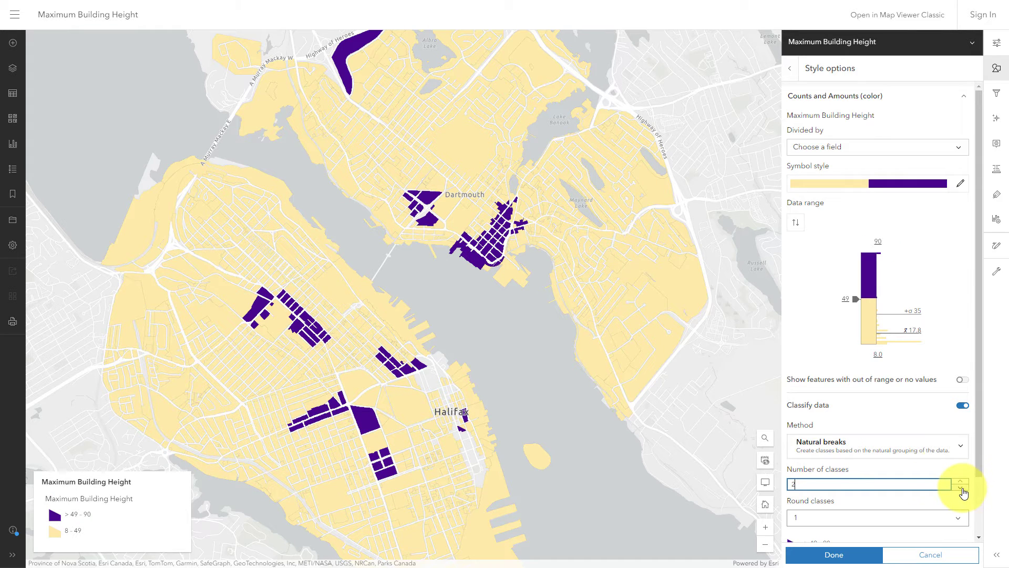
{"action": "left_click", "coordinate": [845, 299]}
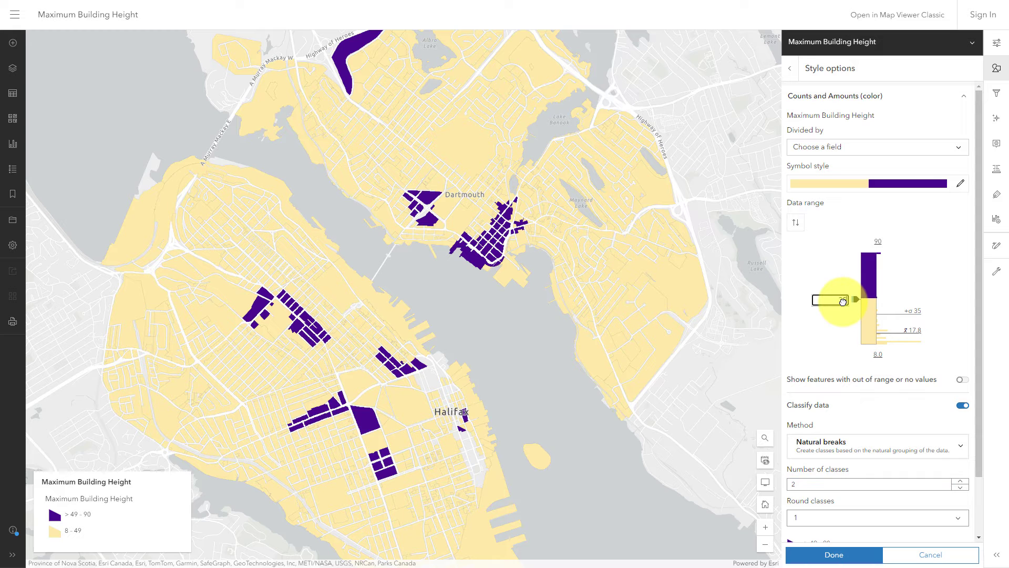
{"action": "type", "text": "35"}
{"action": "key", "text": "Return"}
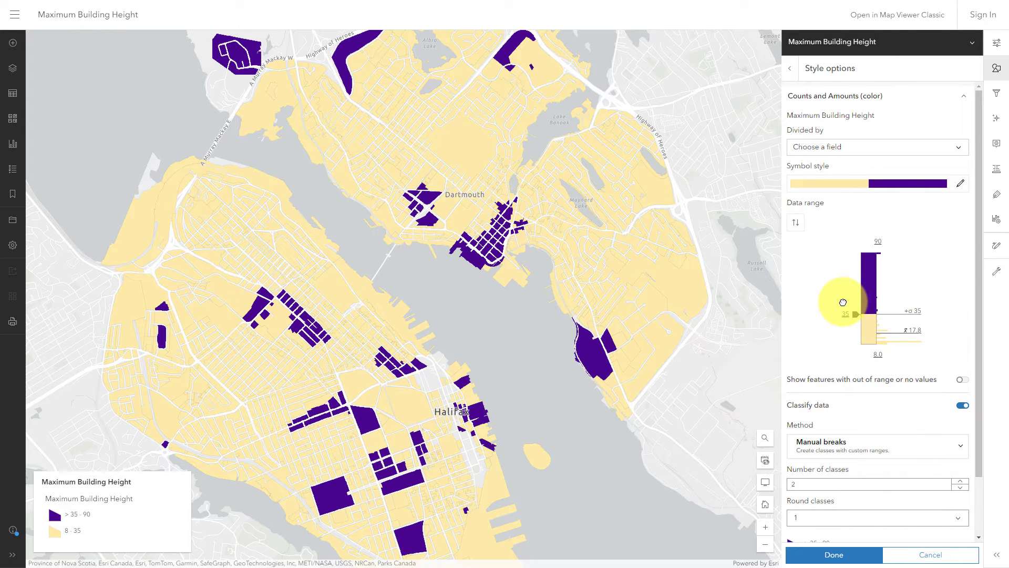
Relabel the upper class "Possible building locations" and the lower class "Height allowance is too low" in the legend.
{"action": "scroll", "coordinate": [843, 303], "scroll_direction": "down", "scroll_amount": 1}
{"action": "left_click", "coordinate": [826, 478]}
{"action": "left_click_drag", "start_coordinate": [838, 477], "coordinate": [808, 479]}
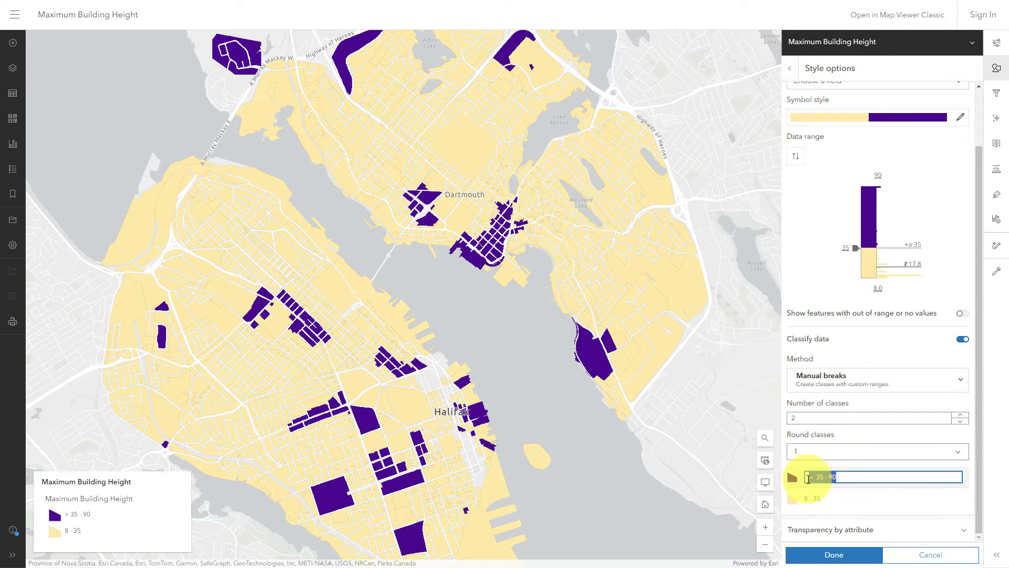
{"action": "type", "text": "Possible building locations"}
{"action": "left_click", "coordinate": [812, 499]}
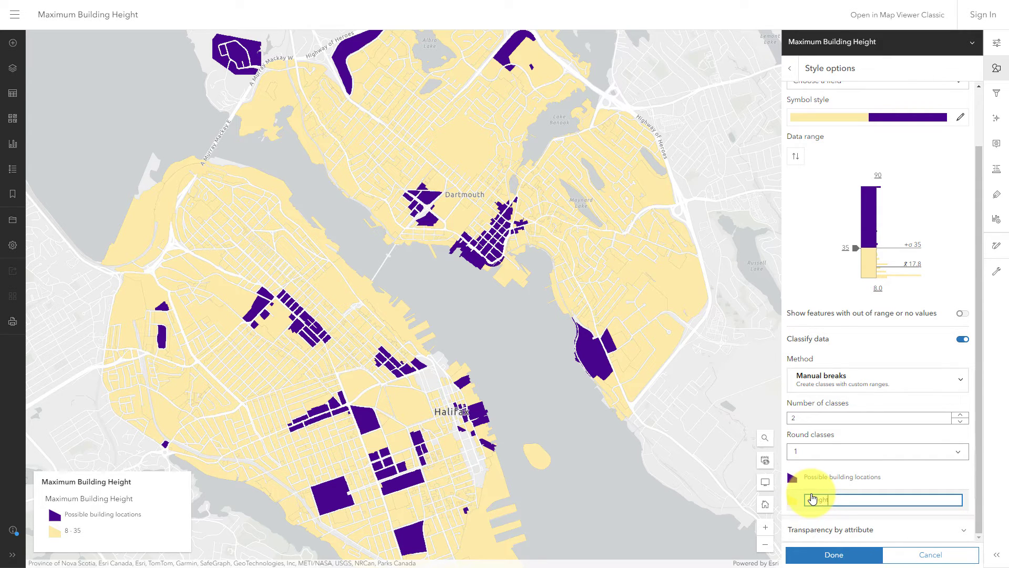
{"action": "key", "text": "Return"}
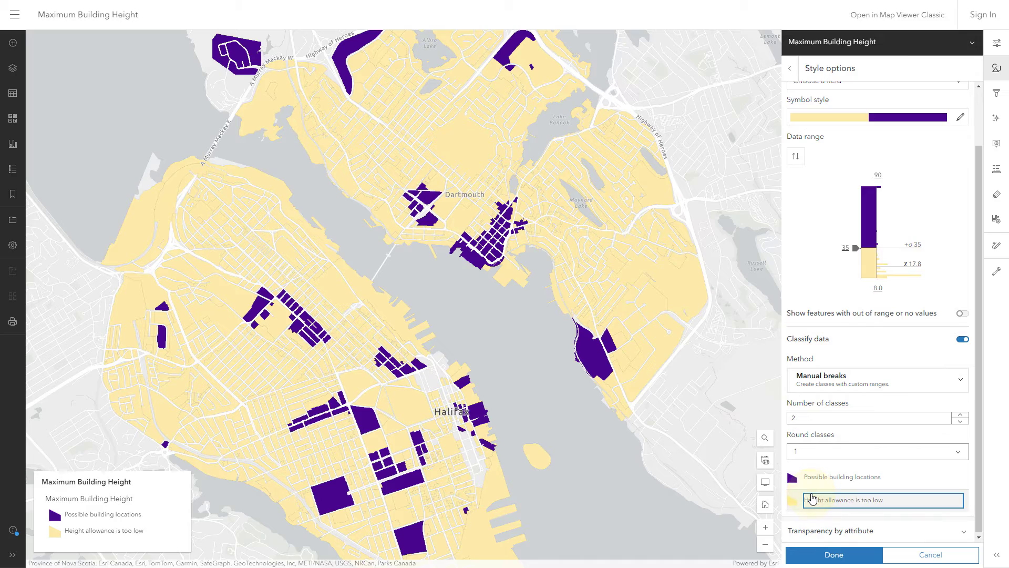
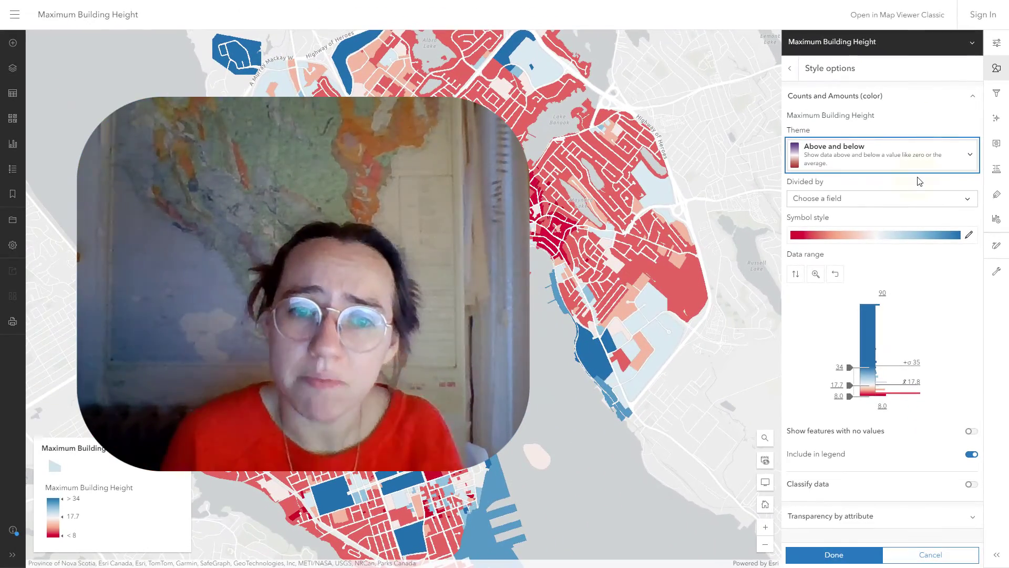
Examine the layer's Distribution of Maximum Building Height histogram for the most common height, and close the chart.
{"action": "left_click", "coordinate": [13, 143]}
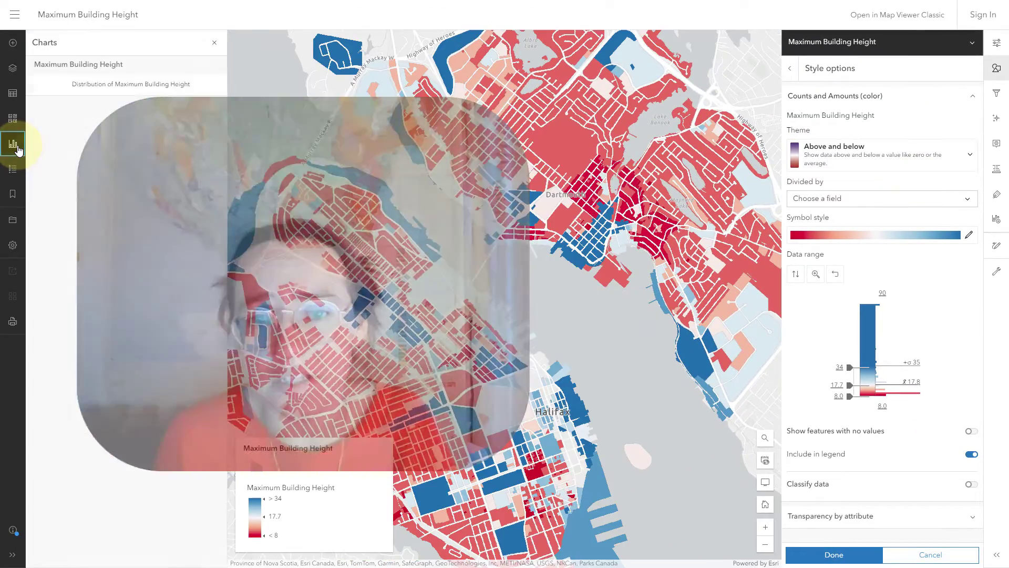
{"action": "left_click", "coordinate": [126, 92]}
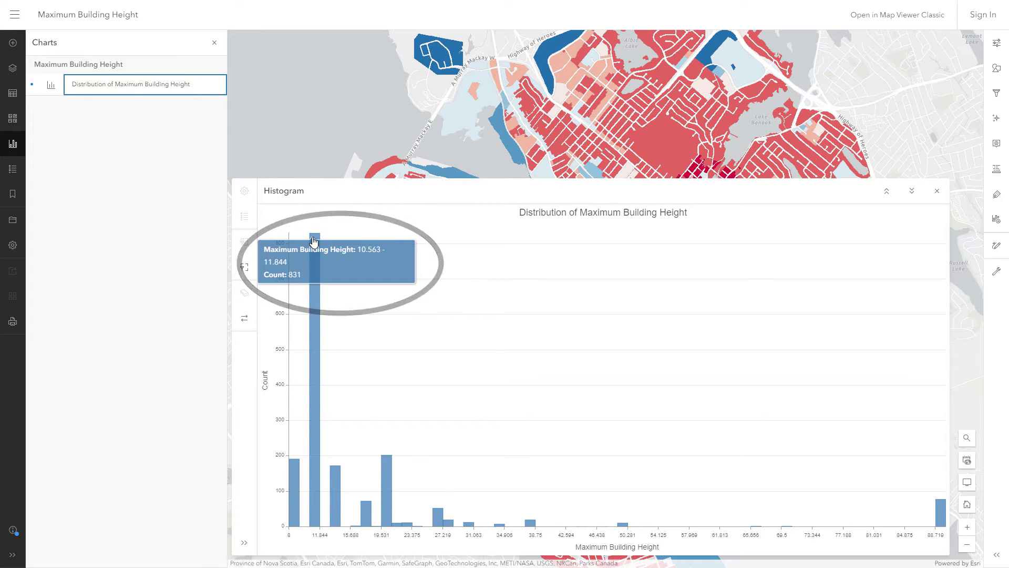
{"action": "left_click", "coordinate": [936, 191]}
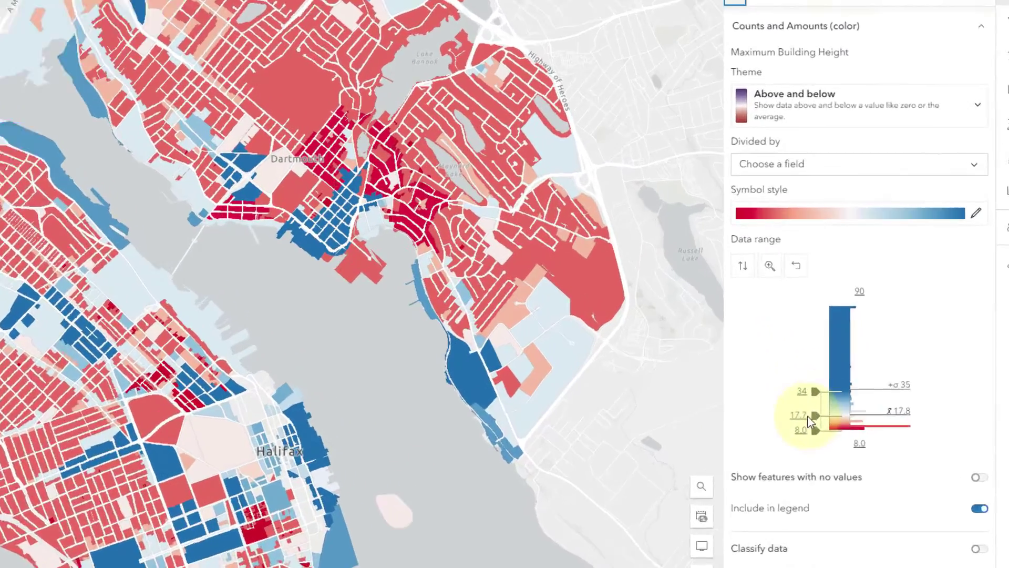
Set the middle value of the Above and below data range to 11.
{"action": "left_click", "coordinate": [807, 416]}
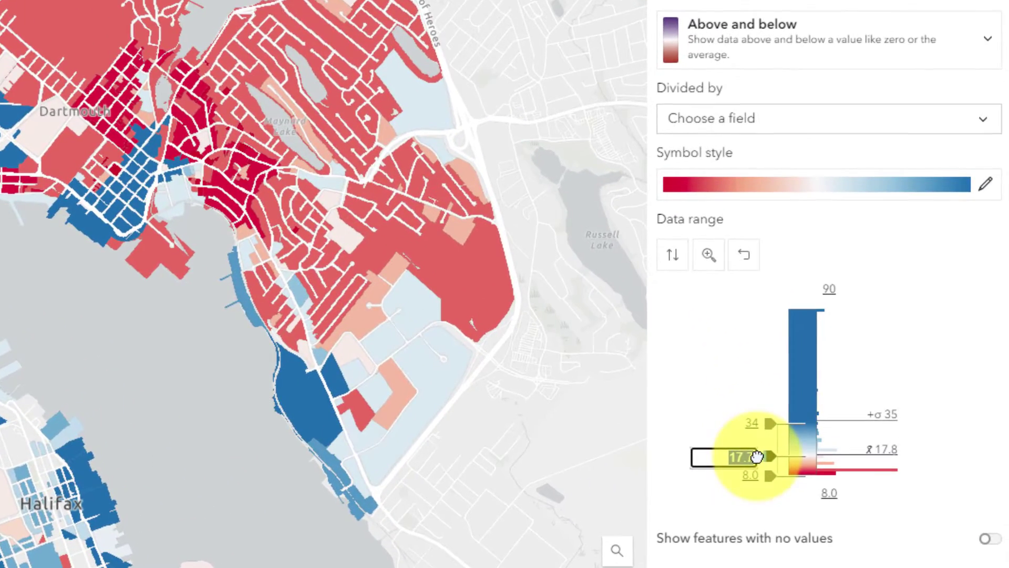
{"action": "type", "text": "11"}
{"action": "key", "text": "Return"}
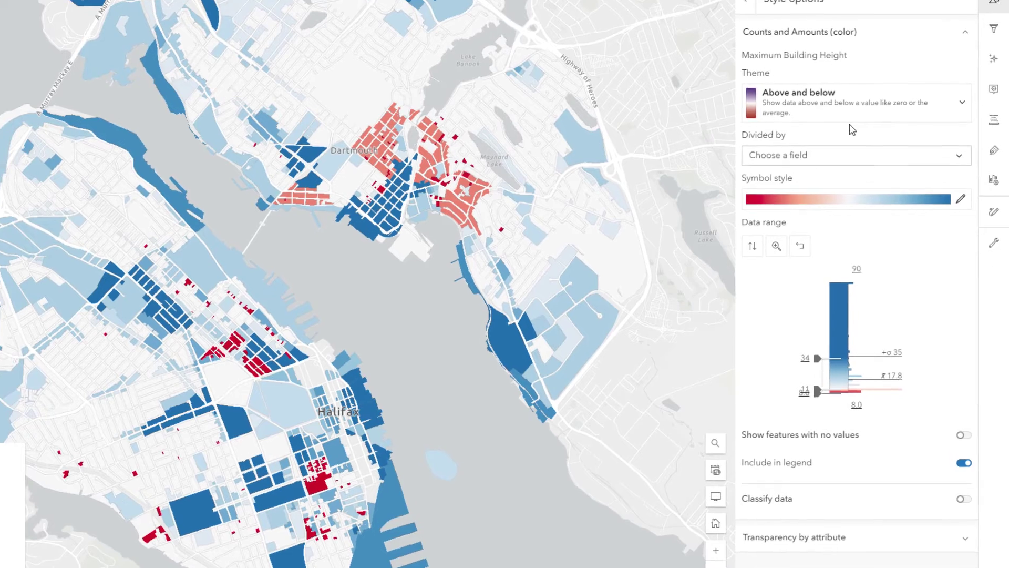
Switch the style's theme to High to low and invert the color ramp so low heights are darkest.
{"action": "left_click", "coordinate": [850, 120]}
{"action": "left_click", "coordinate": [847, 141]}
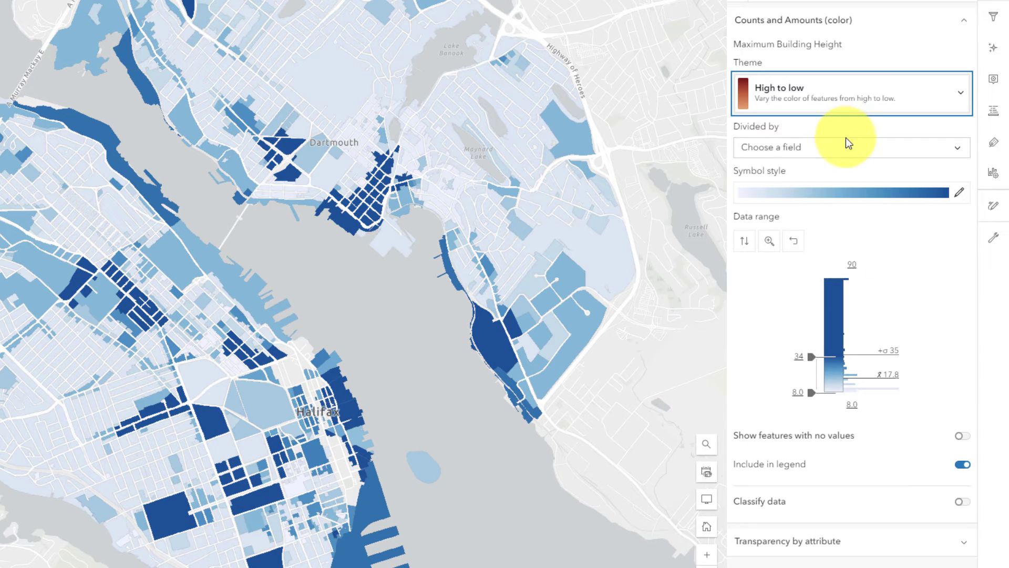
{"action": "left_click", "coordinate": [745, 241]}
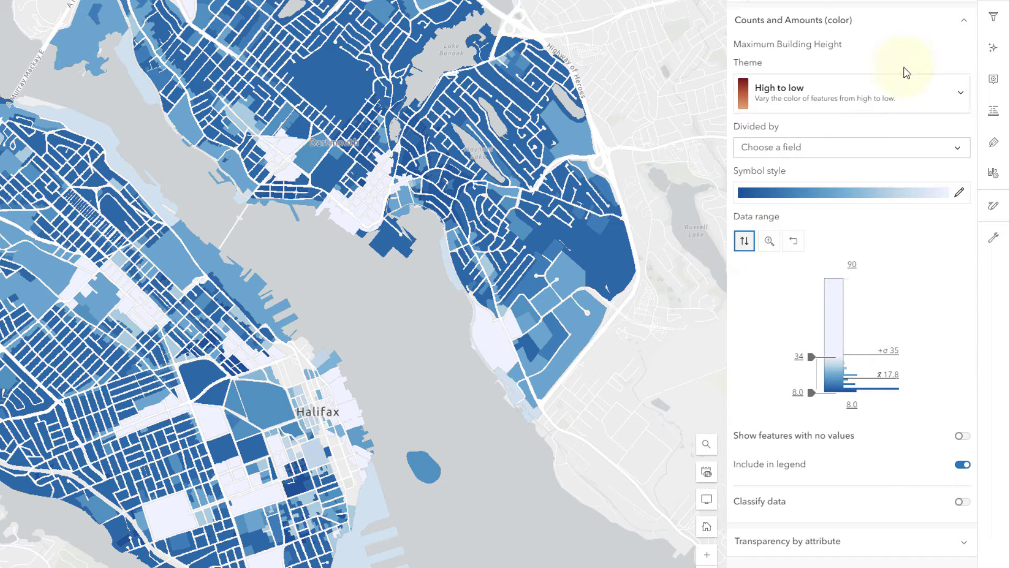
Filter the layer to features whose Maximum Building Height is at most 14, and save the filter.
{"action": "left_click", "coordinate": [994, 17]}
{"action": "left_click", "coordinate": [881, 111]}
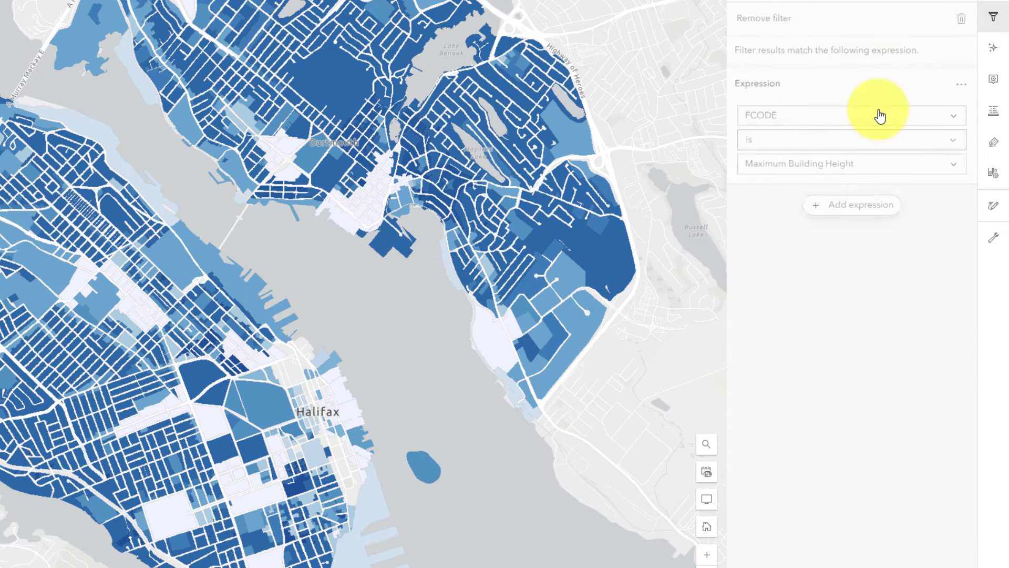
{"action": "left_click", "coordinate": [876, 116]}
{"action": "left_click", "coordinate": [845, 251]}
{"action": "left_click", "coordinate": [850, 143]}
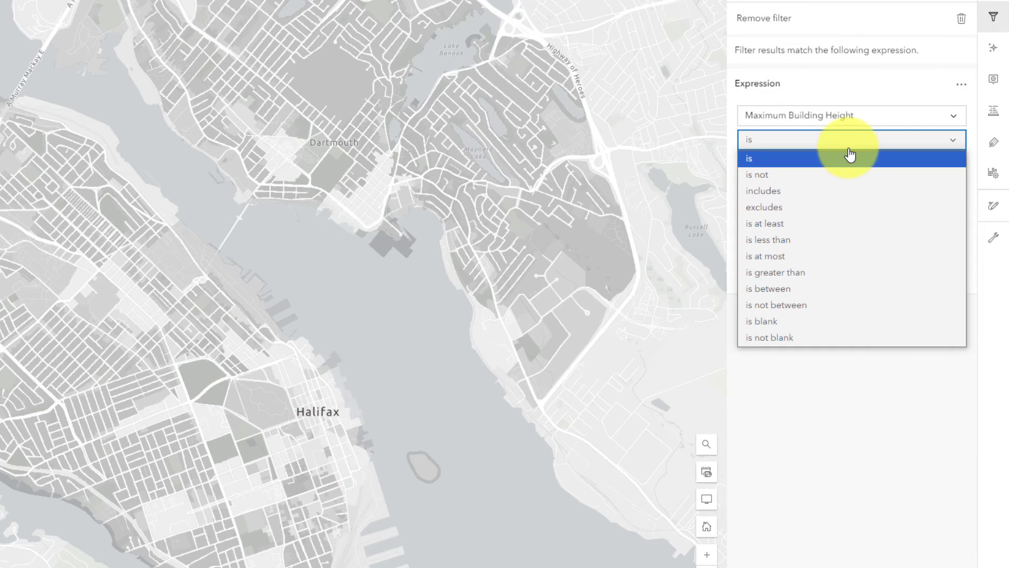
{"action": "left_click", "coordinate": [819, 256]}
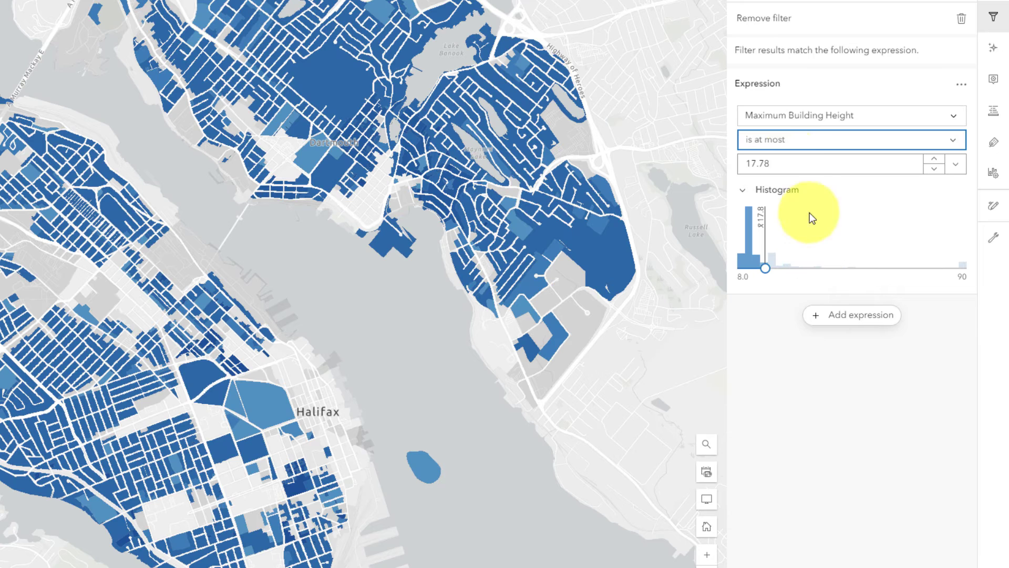
{"action": "double_click", "coordinate": [791, 161]}
{"action": "type", "text": "14"}
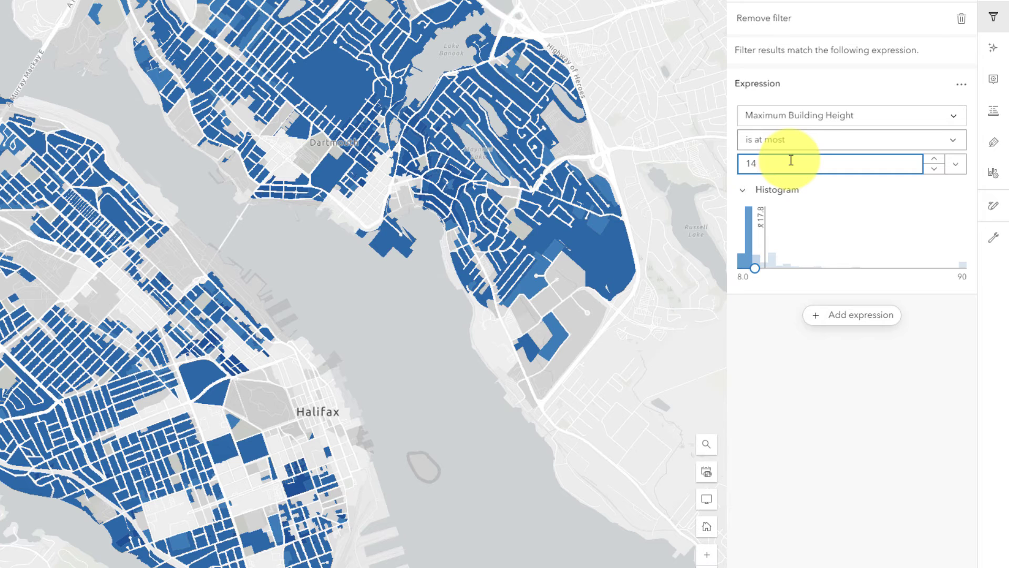
{"action": "left_click", "coordinate": [811, 559]}
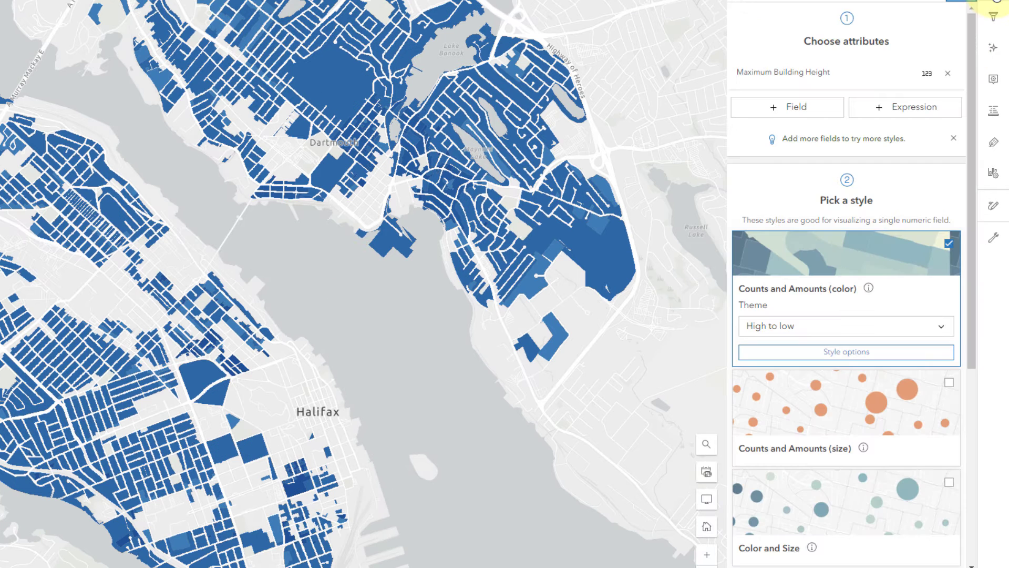
Reset the slider positions to fit the filtered data range in the color style options and classify the data into 3 natural-breaks classes.
{"action": "left_click", "coordinate": [918, 263]}
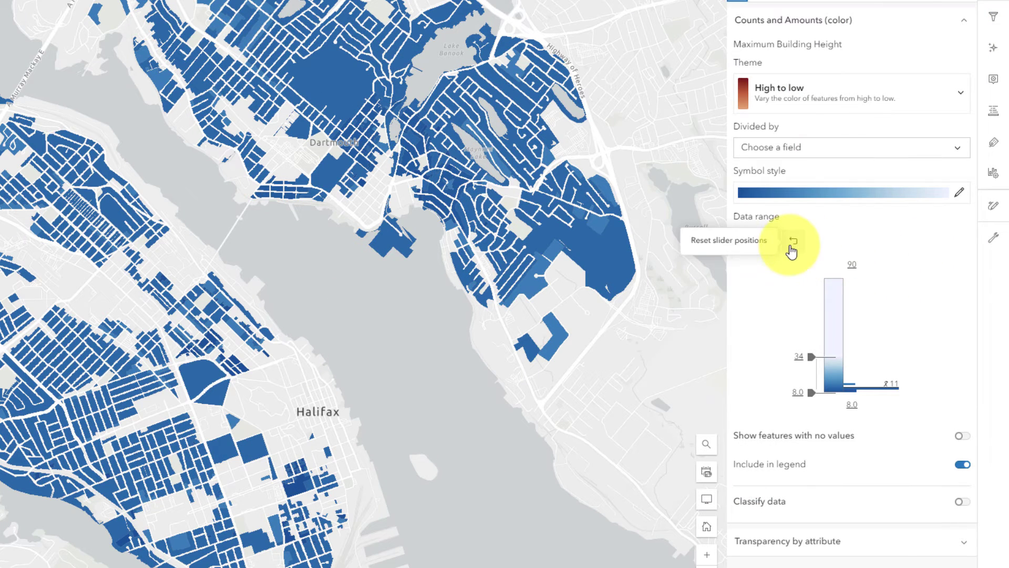
{"action": "left_click", "coordinate": [790, 246]}
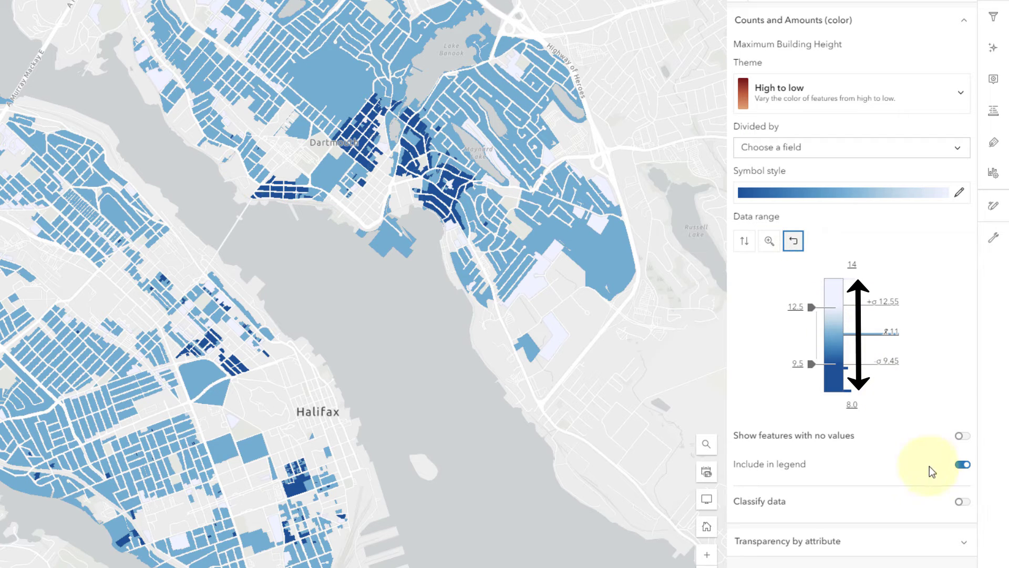
{"action": "left_click", "coordinate": [962, 502]}
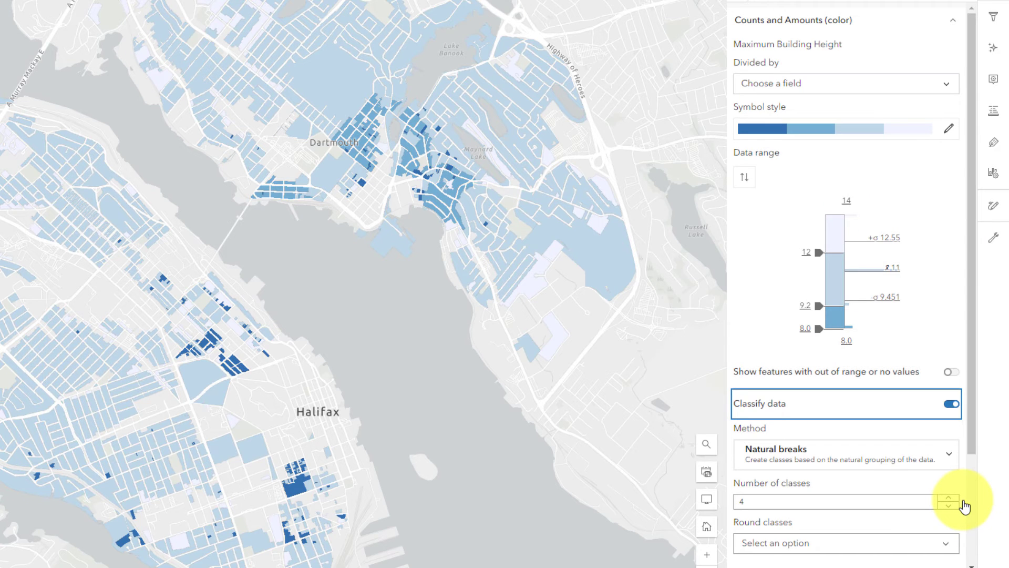
{"action": "left_click", "coordinate": [950, 505]}
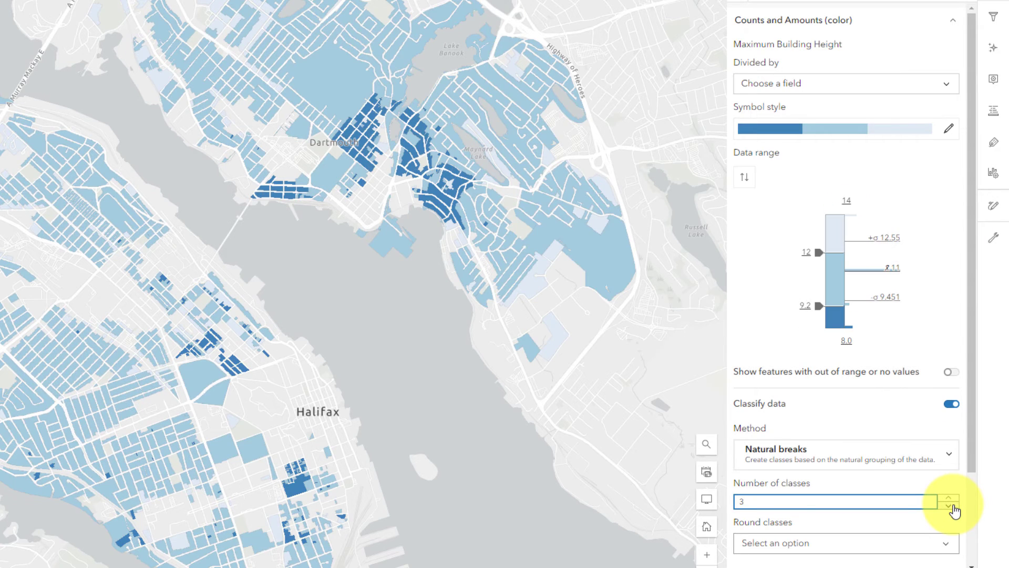
Set the break between the lowest and middle height classes to 10.
{"action": "left_click", "coordinate": [805, 305]}
{"action": "type", "text": "10"}
{"action": "key", "text": "Return"}
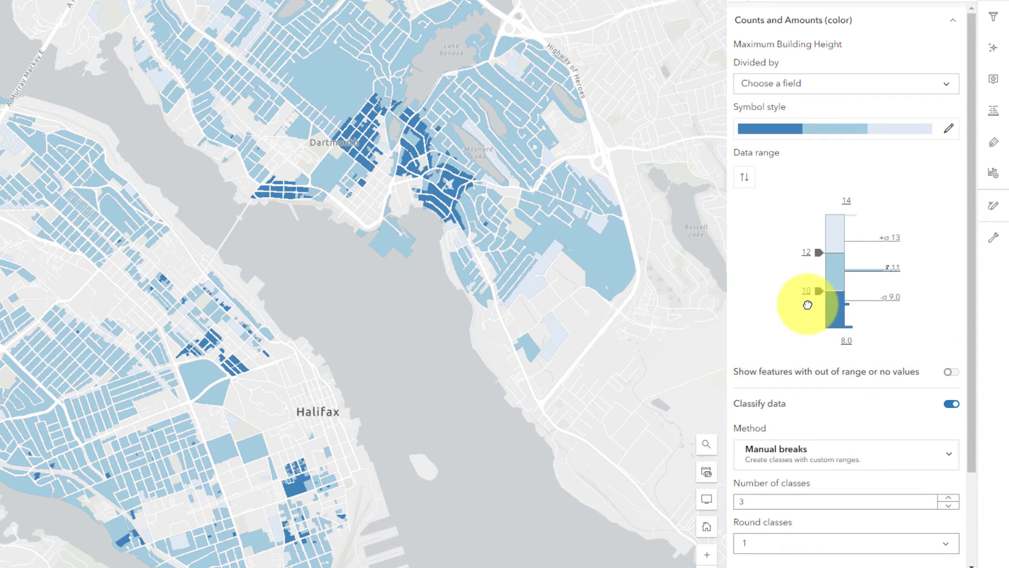
Change the symbol colors to the ramp running from dark brown through red-orange to light orange.
{"action": "left_click", "coordinate": [812, 132]}
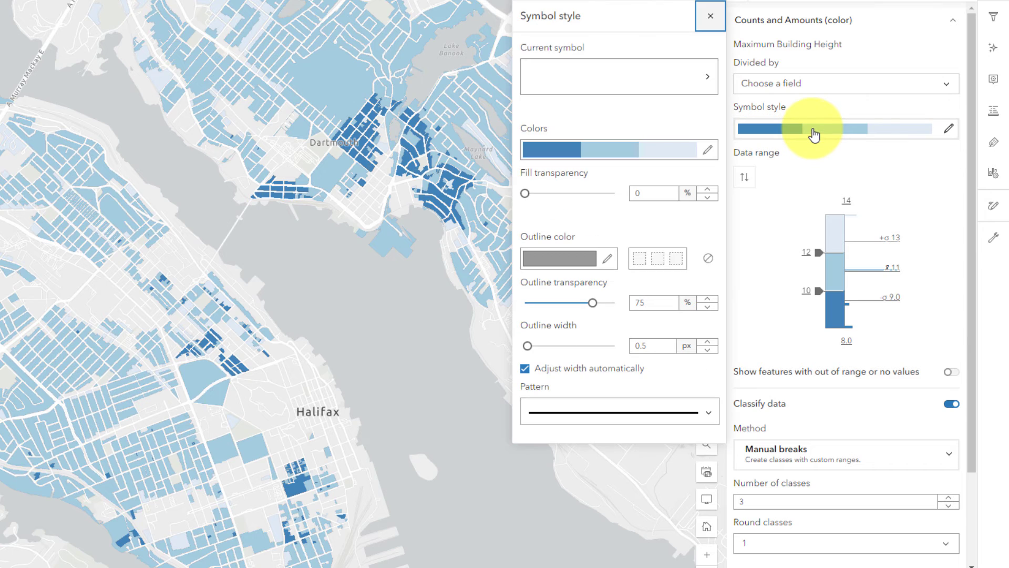
{"action": "left_click", "coordinate": [679, 154]}
{"action": "left_click", "coordinate": [605, 200]}
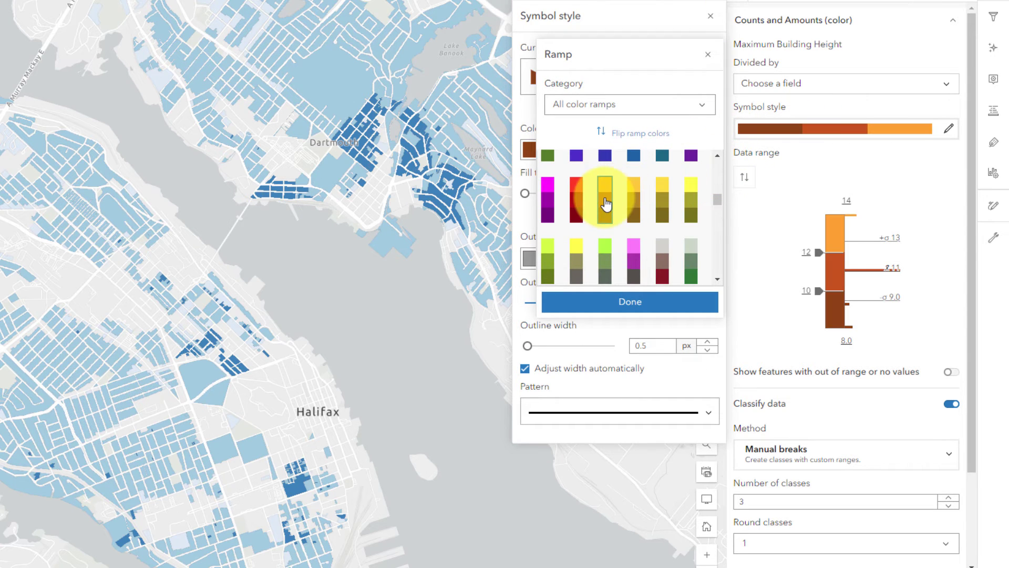
{"action": "left_click", "coordinate": [649, 304]}
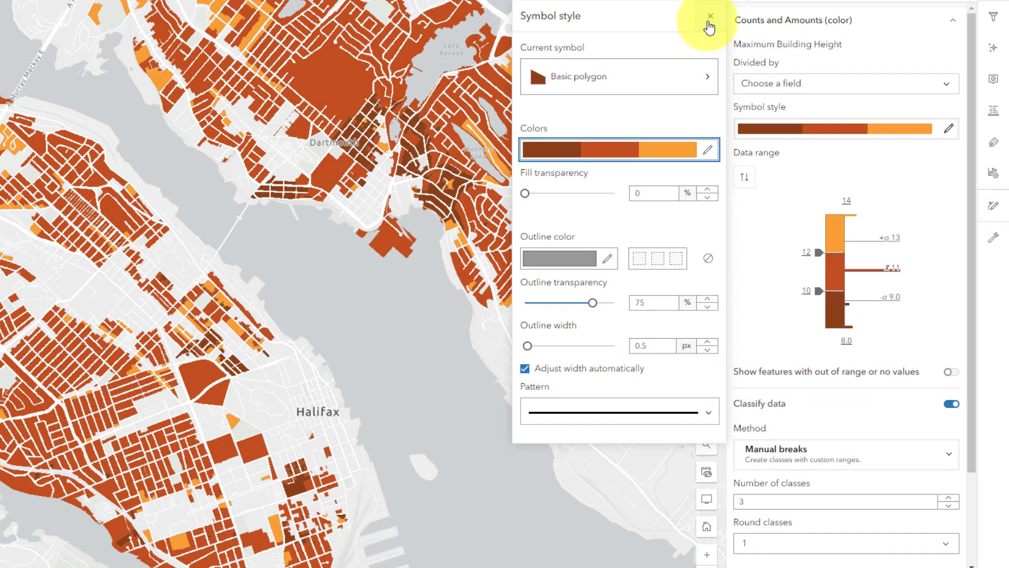
{"action": "left_click", "coordinate": [710, 17]}
Darken the brown fill color of the 8 - 10 class symbol.
{"action": "scroll", "coordinate": [765, 421], "scroll_direction": "down", "scroll_amount": 2}
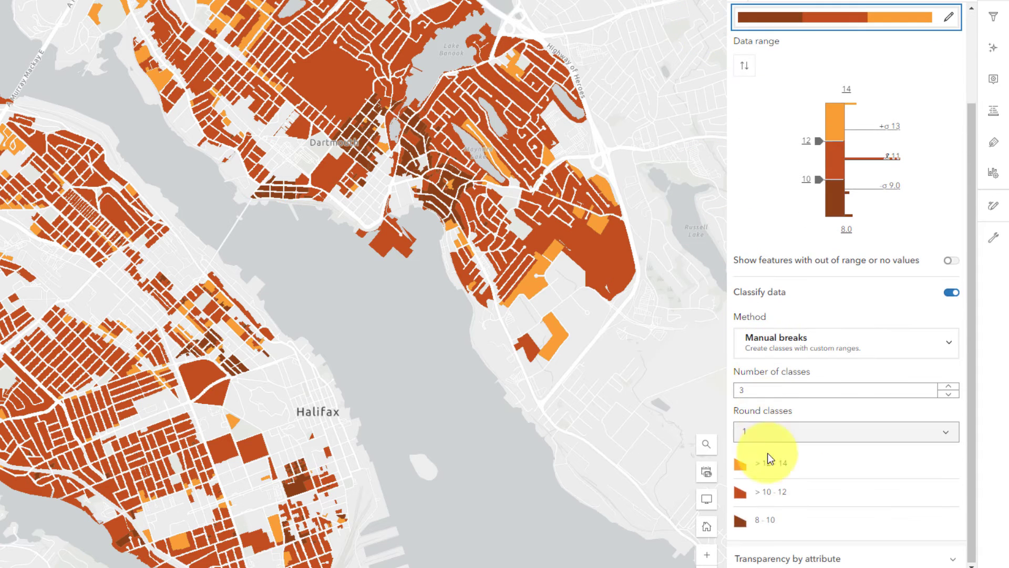
{"action": "left_click", "coordinate": [740, 520]}
{"action": "left_click", "coordinate": [582, 151]}
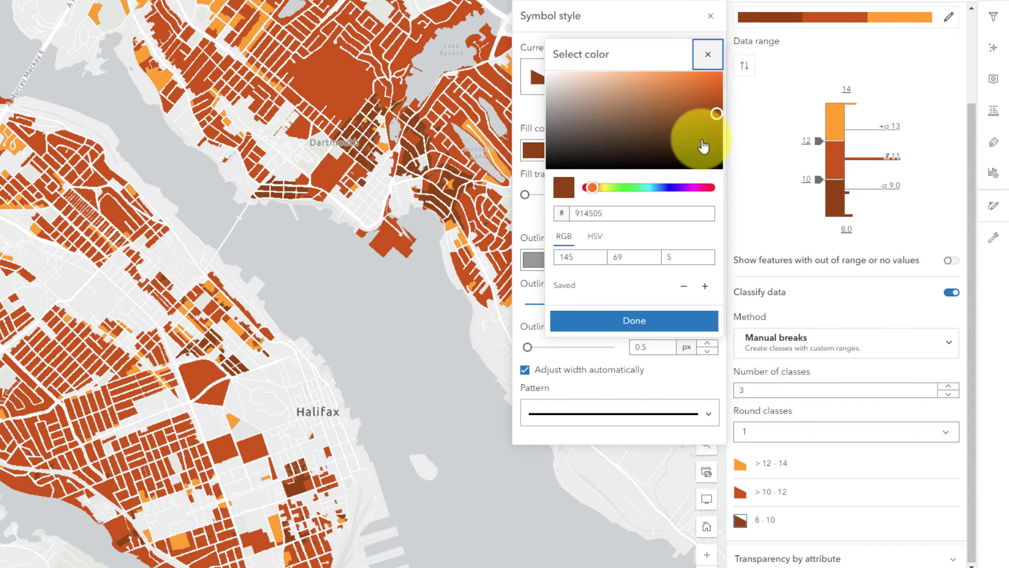
{"action": "left_click", "coordinate": [717, 128]}
{"action": "left_click", "coordinate": [676, 320]}
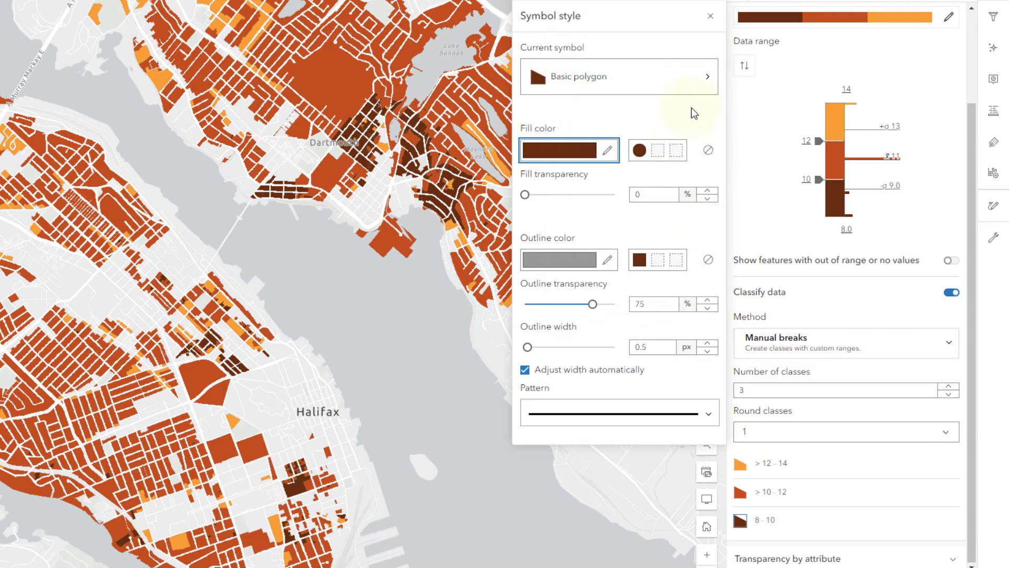
{"action": "left_click", "coordinate": [711, 16]}
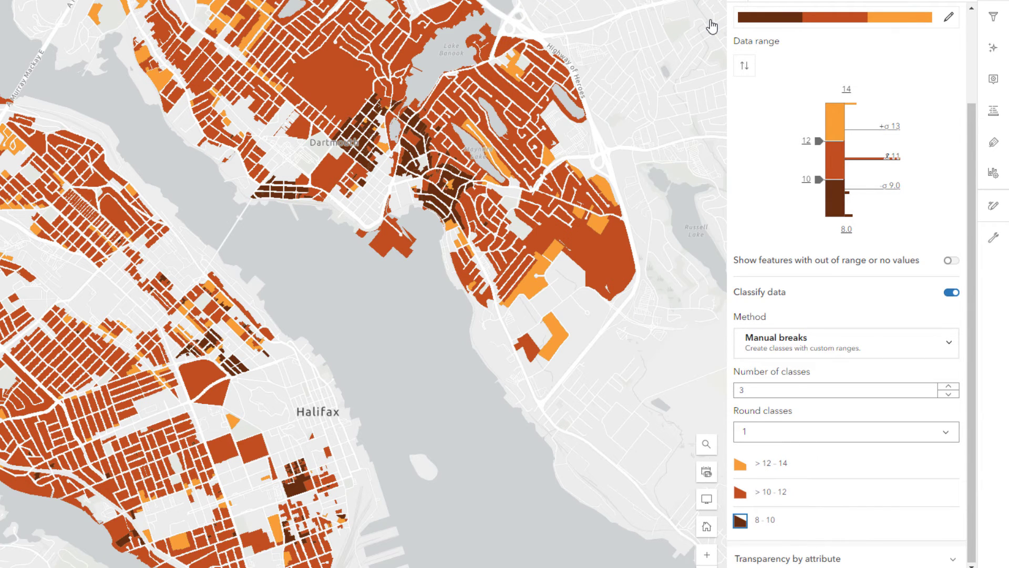
Expand the map to full view and examine the lowest-height areas around Dartmouth and the Halifax waterfront up close.
{"action": "left_click", "coordinate": [706, 499]}
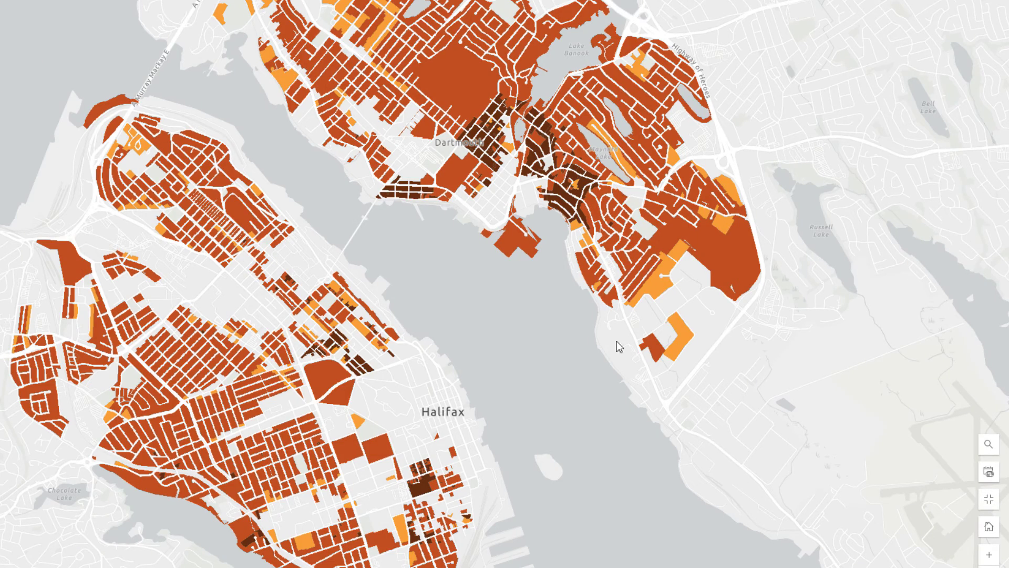
{"action": "scroll", "coordinate": [553, 143], "scroll_direction": "up", "scroll_amount": 2}
{"action": "left_click_drag", "start_coordinate": [580, 166], "coordinate": [676, 370]}
{"action": "left_click_drag", "start_coordinate": [460, 476], "coordinate": [553, 157]}
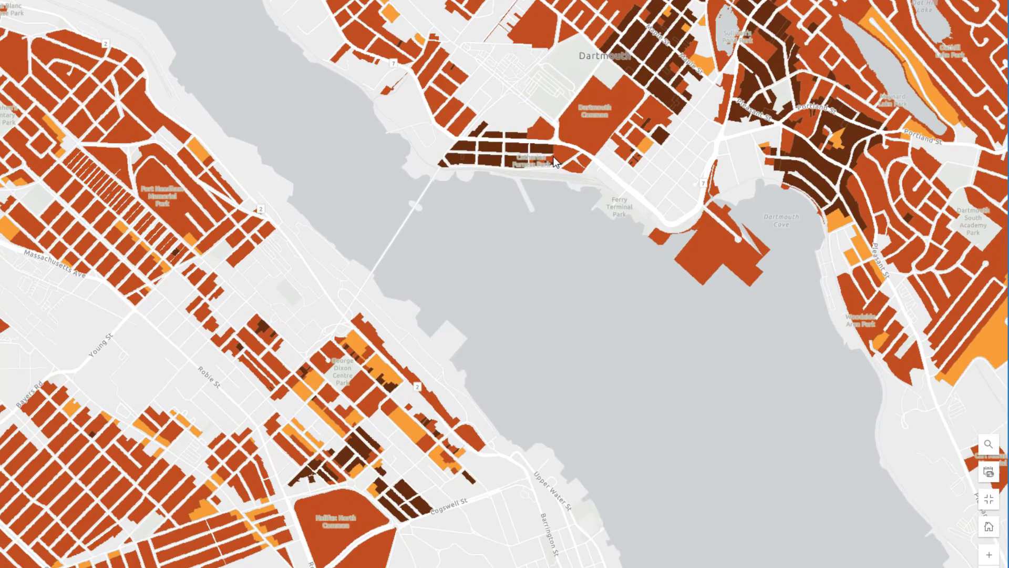